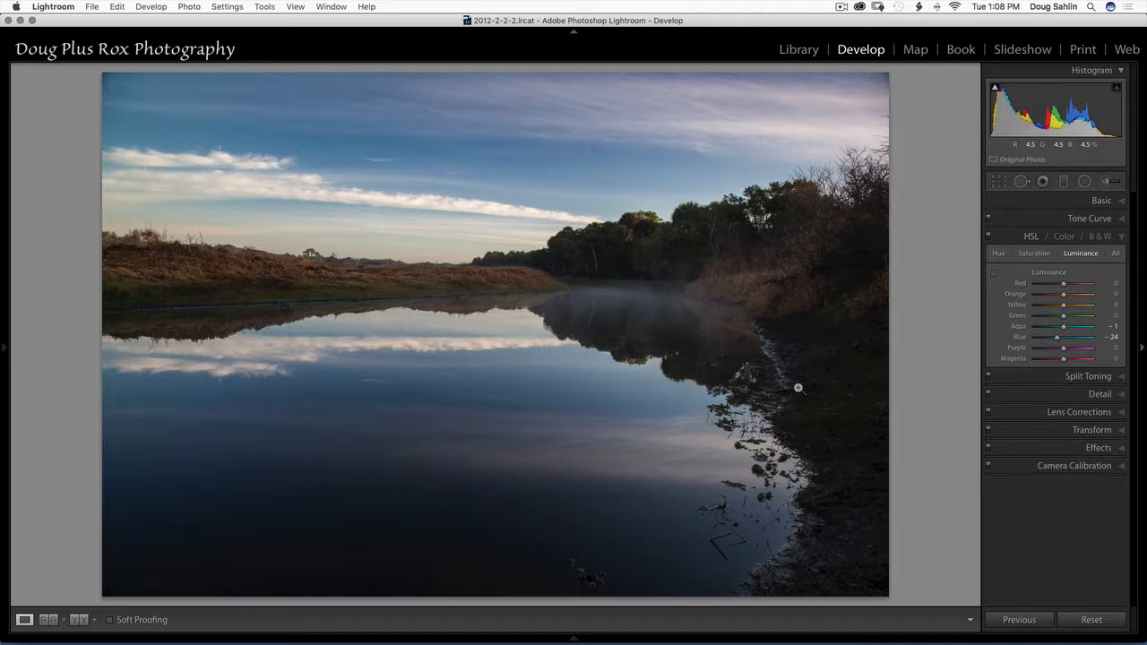
Step: Review the photo's Basic adjustments, then return to its HSL luminance settings
click(1116, 201)
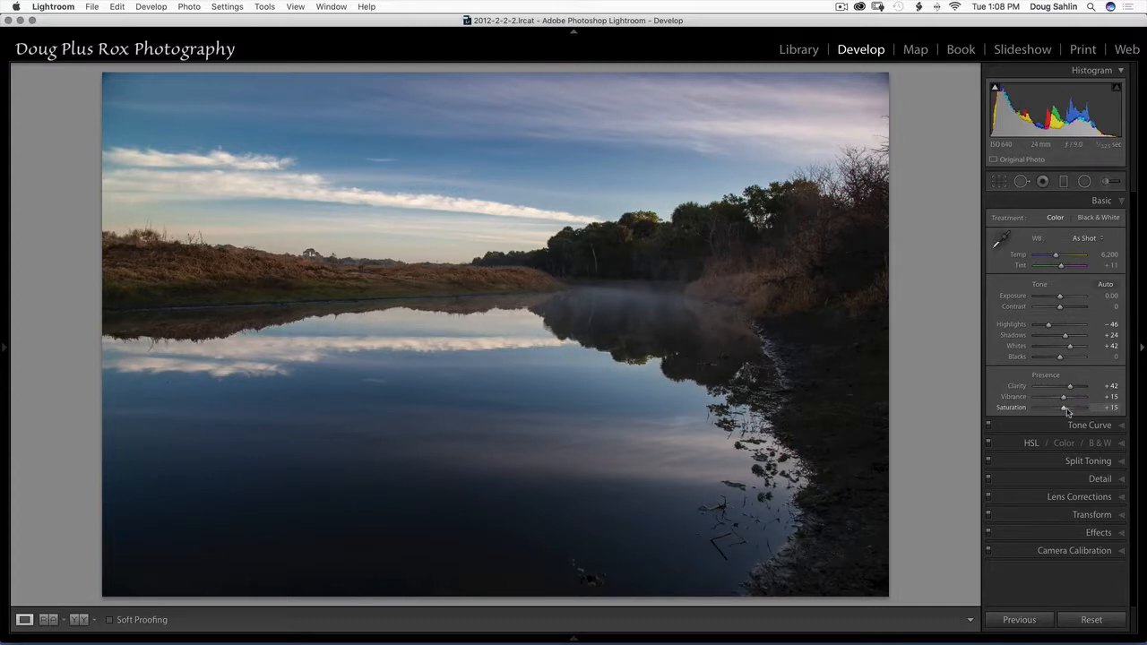
click(1035, 445)
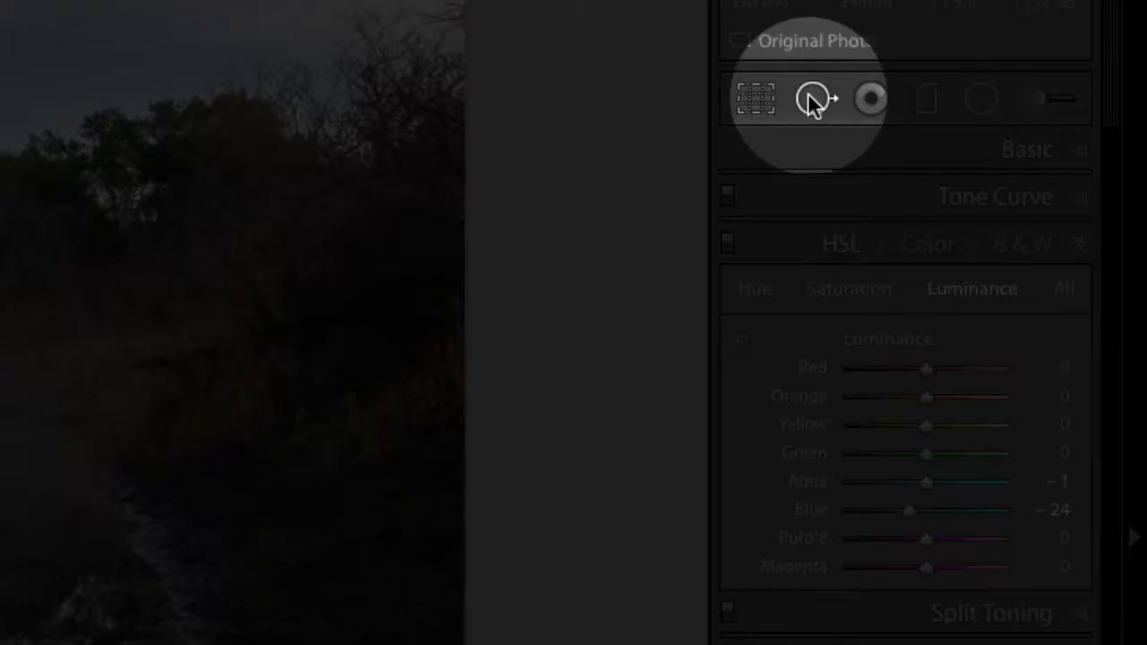
Step: Activate Spot Removal in Heal mode with size 76, feather 100 and opacity 100
click(881, 128)
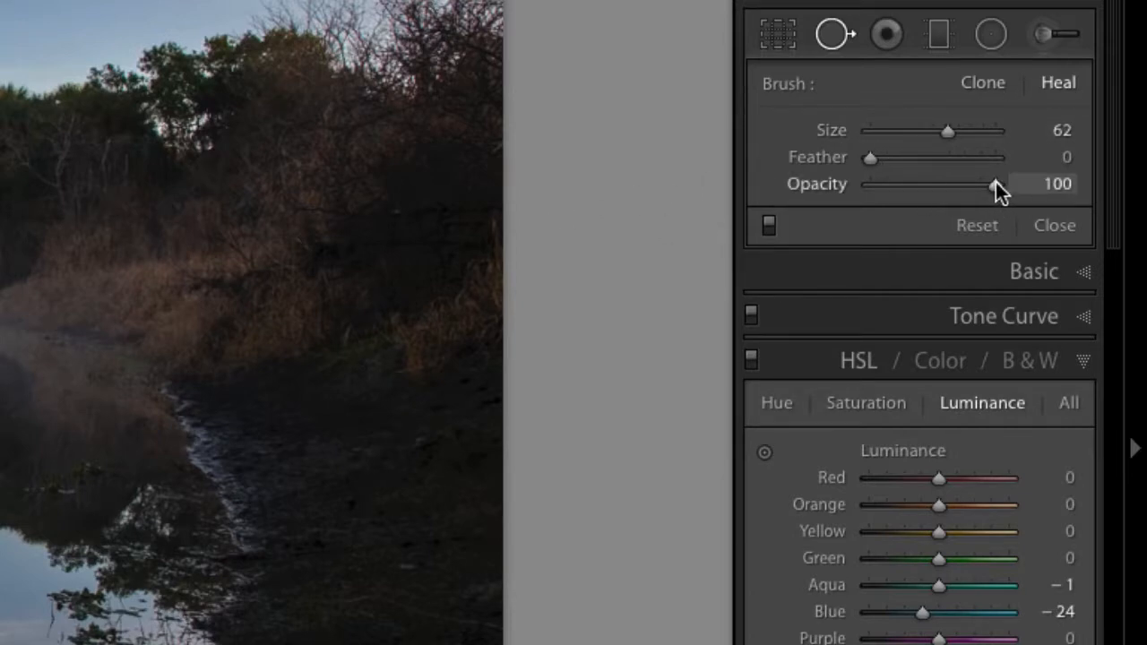
mouse_move(995, 181)
mouse_down()
mouse_move(798, 216)
mouse_move(885, 181)
mouse_move(1042, 186)
mouse_move(809, 229)
mouse_move(1108, 167)
mouse_move(763, 243)
mouse_move(897, 193)
mouse_move(1105, 179)
mouse_move(799, 224)
mouse_move(1008, 184)
mouse_up()
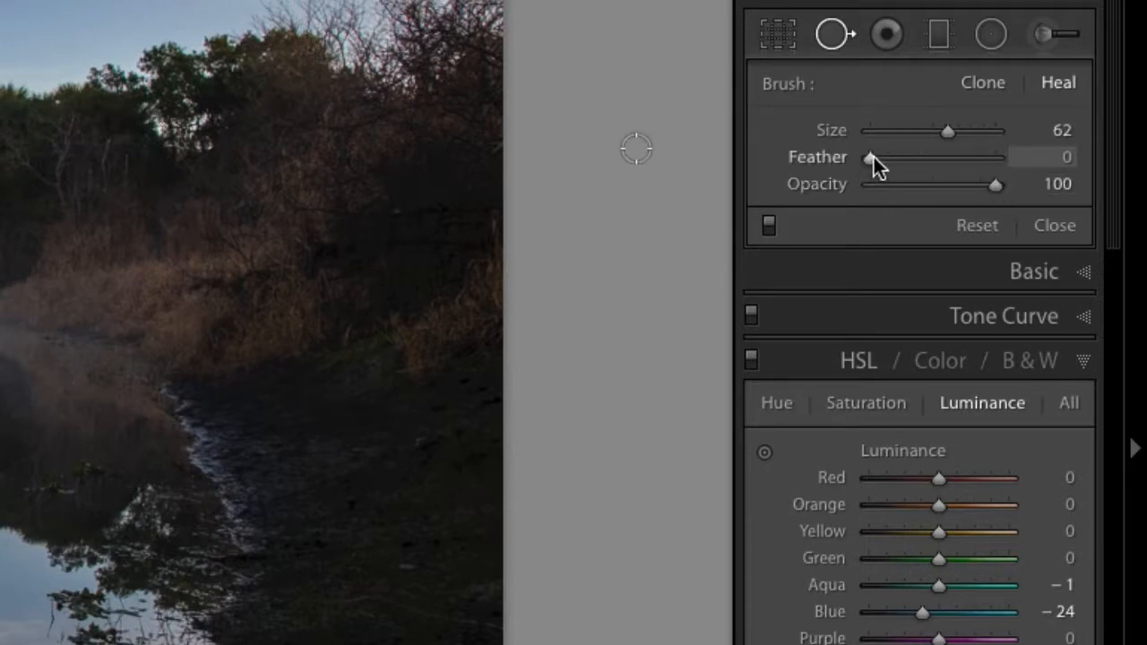
drag(873, 156, 1033, 160)
scroll(392, 175, up, 5)
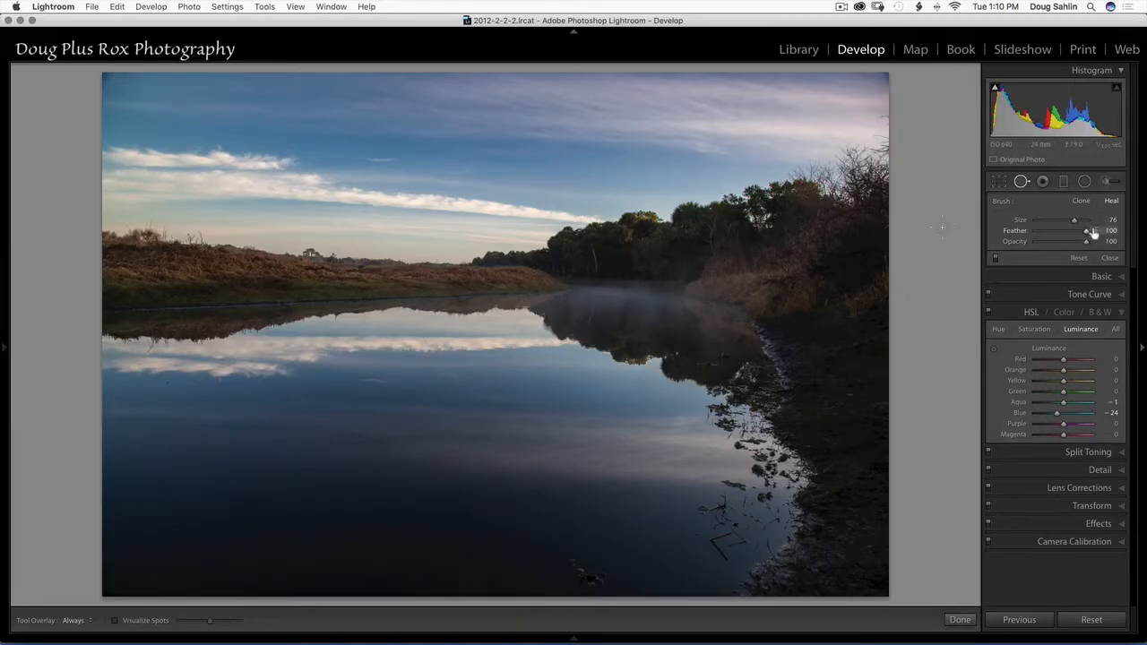
Step: Try healing the small cloud wisp in the sky at size 62 and feather 0, then delete that spot
drag(1092, 232, 992, 238)
key(bracketleft)
key(bracketleft)
mouse_move(584, 316)
mouse_down()
mouse_move(501, 216)
mouse_move(391, 144)
mouse_move(365, 162)
mouse_move(405, 159)
mouse_up()
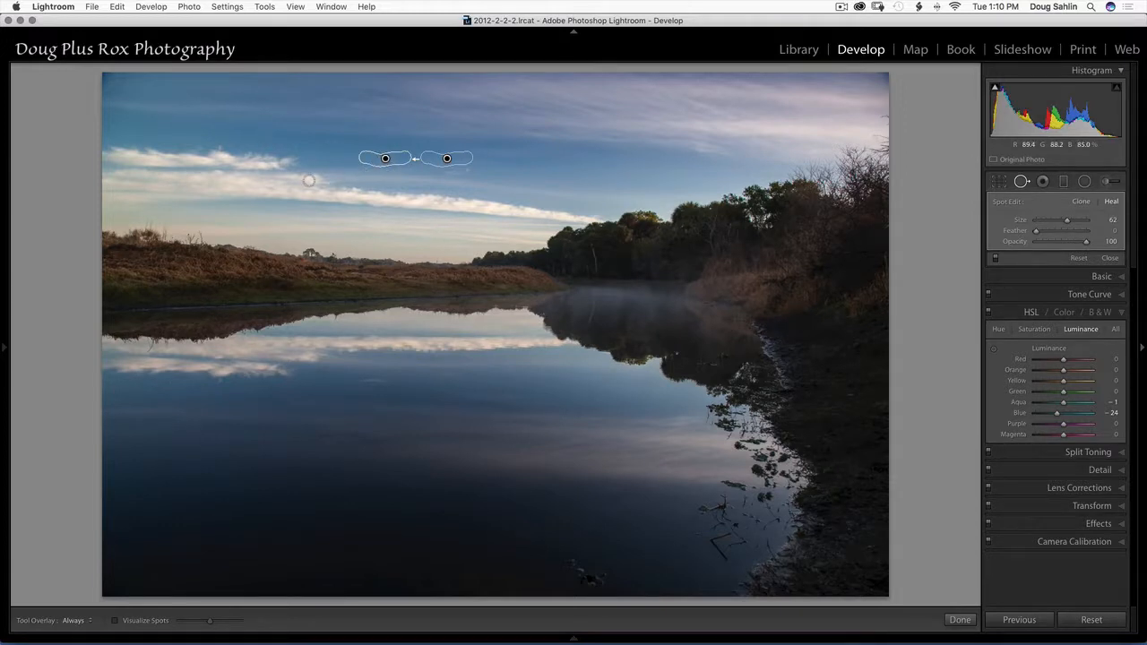
alt+click(368, 157)
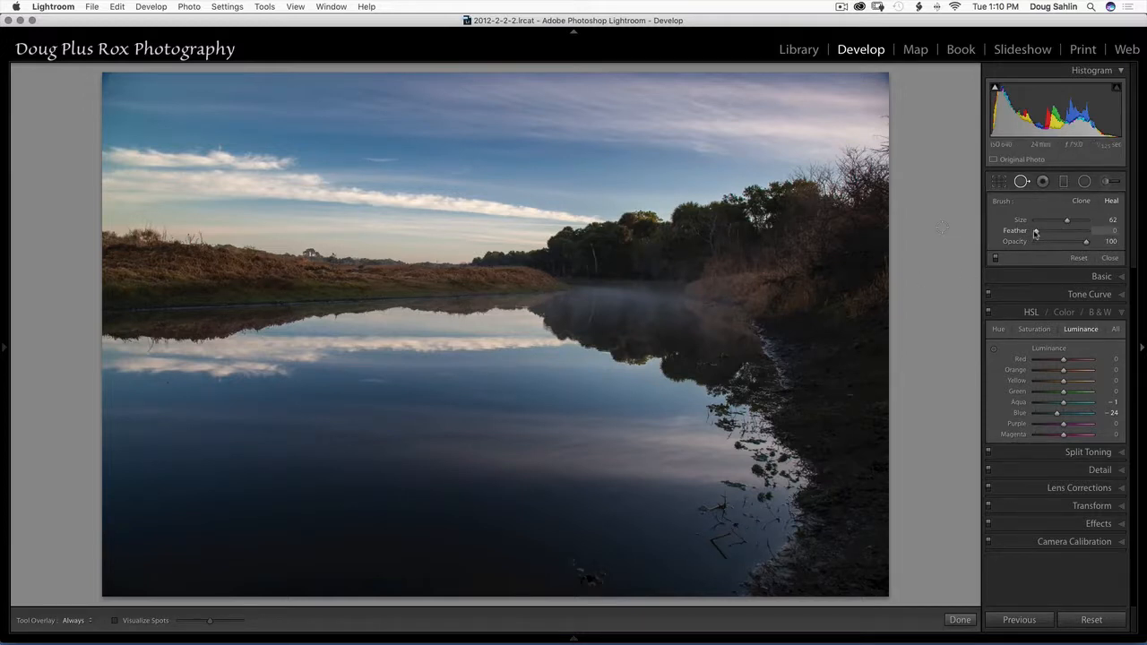
Step: Try a healing stroke over the same sky wisp with a soft feathered brush
mouse_move(1034, 232)
mouse_down()
mouse_move(1094, 240)
mouse_move(1011, 255)
mouse_up()
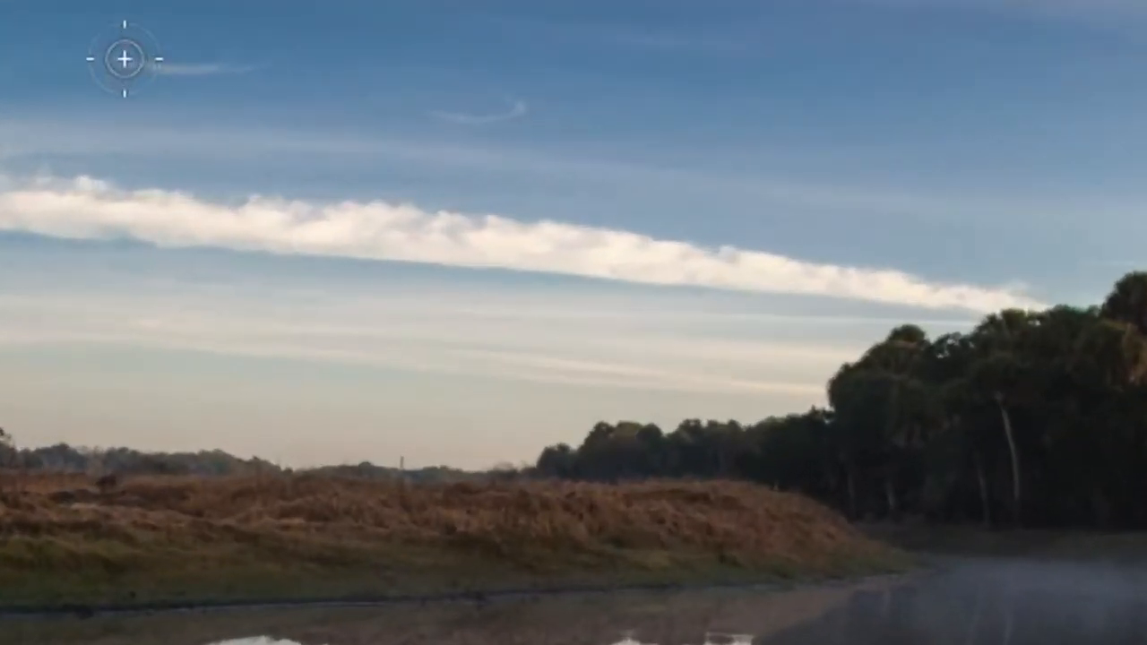
drag(124, 58, 296, 63)
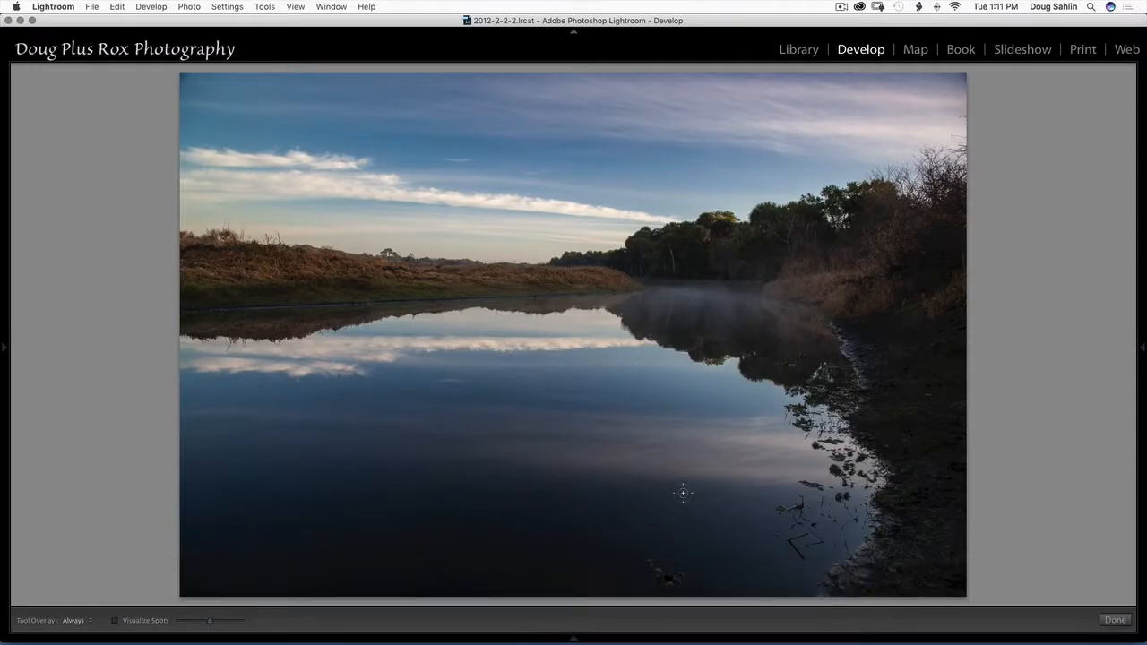
Step: Restore the hidden adjustment controls beside the photo
mouse_move(1143, 346)
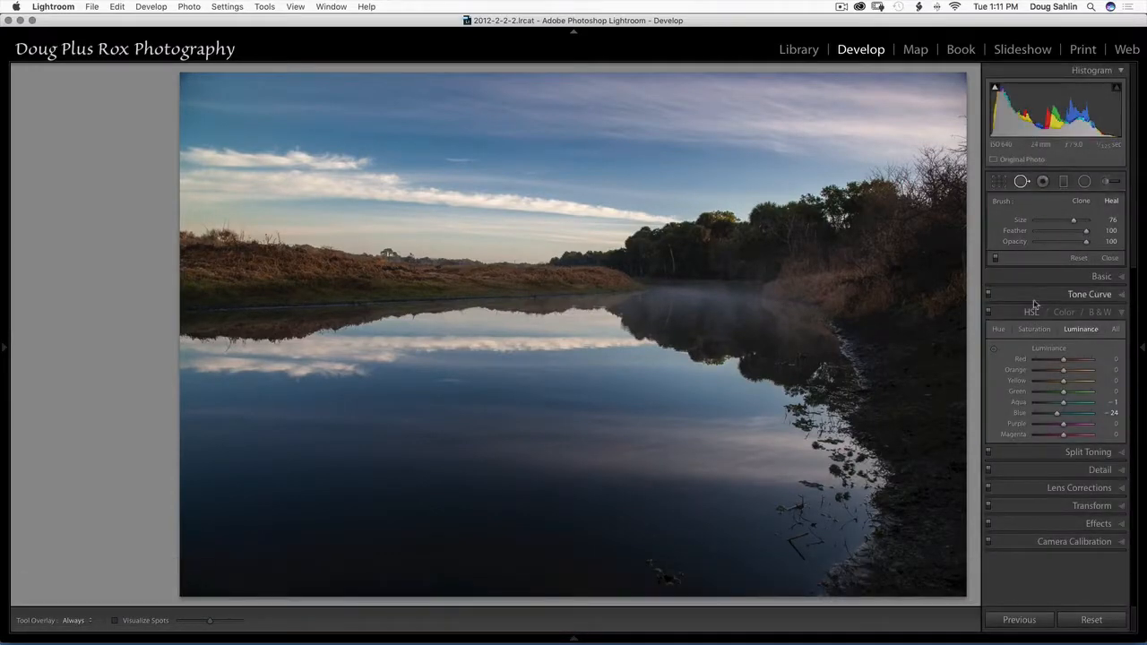
click(1143, 349)
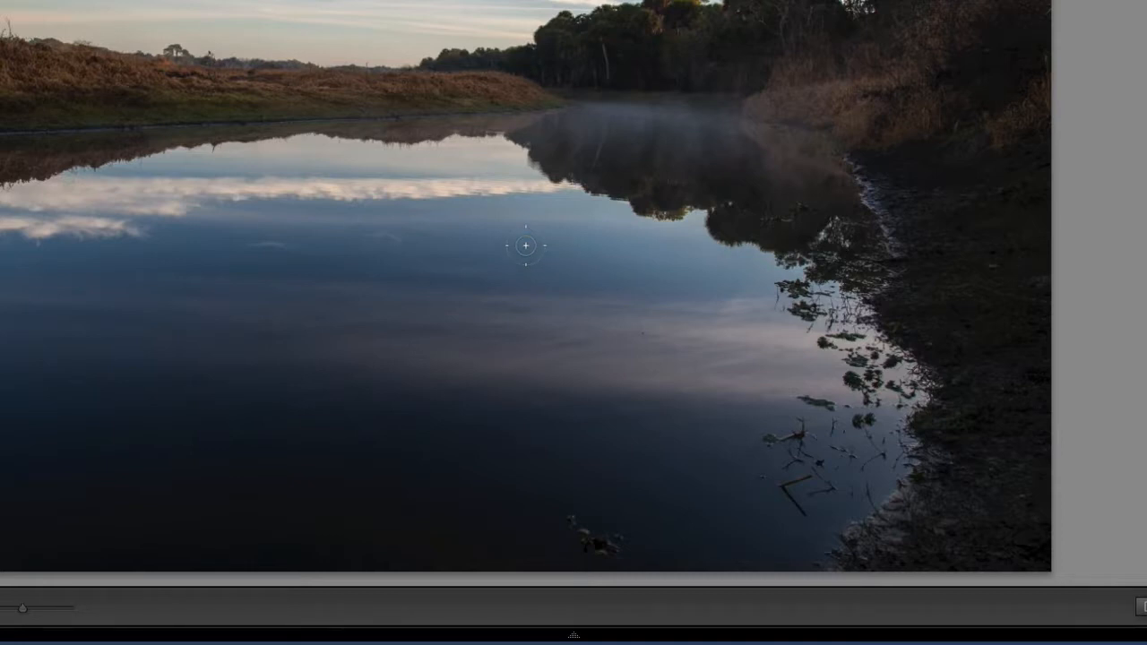
Step: Heal the floating debris at the pond's lower edge with two overlapping spots of sizes 78 and 80, sampling the first from dark water left of it
scroll(513, 269, up, 8)
scroll(513, 270, up, 1)
scroll(513, 269, down, 5)
scroll(512, 270, down, 1)
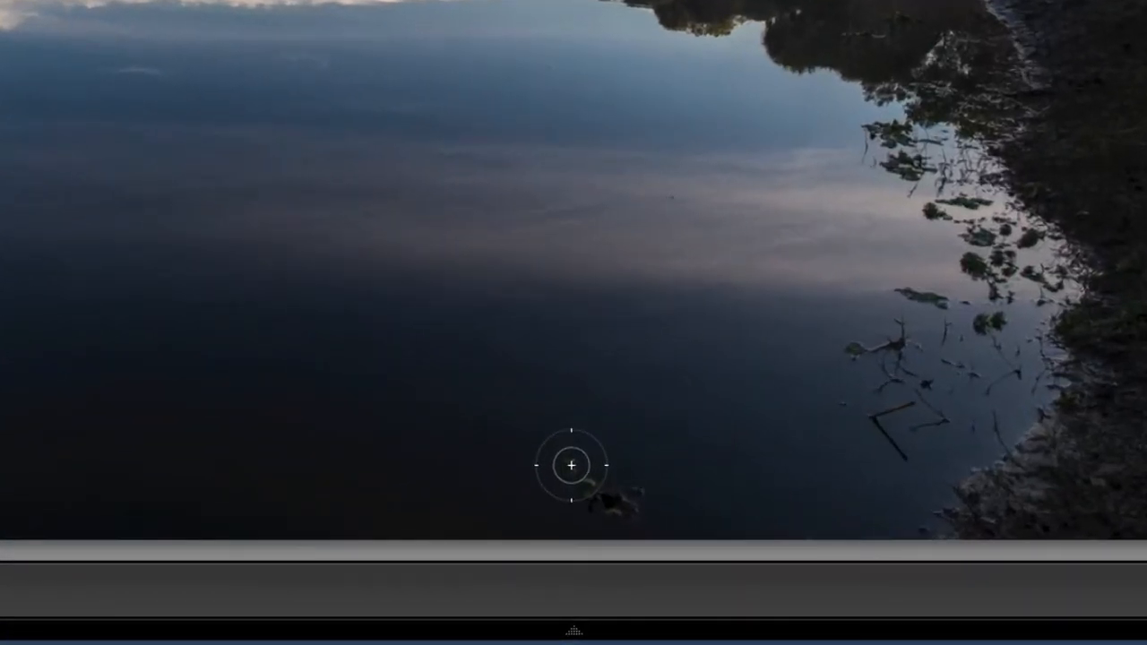
click(571, 465)
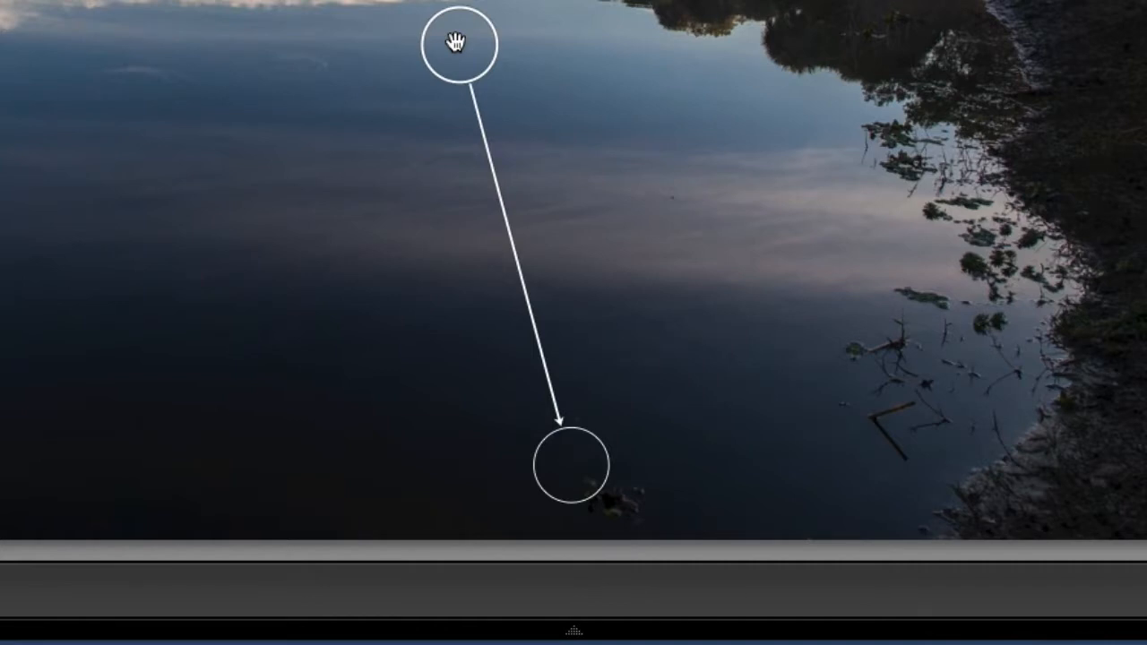
mouse_move(455, 41)
mouse_down()
mouse_move(388, 141)
mouse_move(310, 377)
mouse_up()
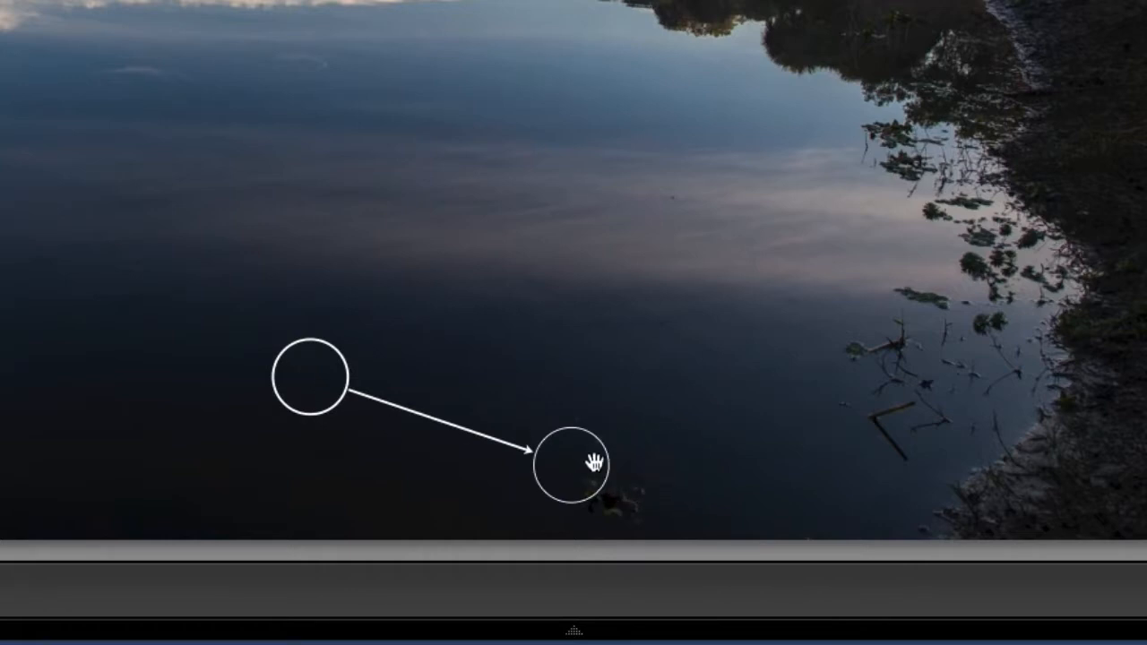
drag(606, 464, 622, 464)
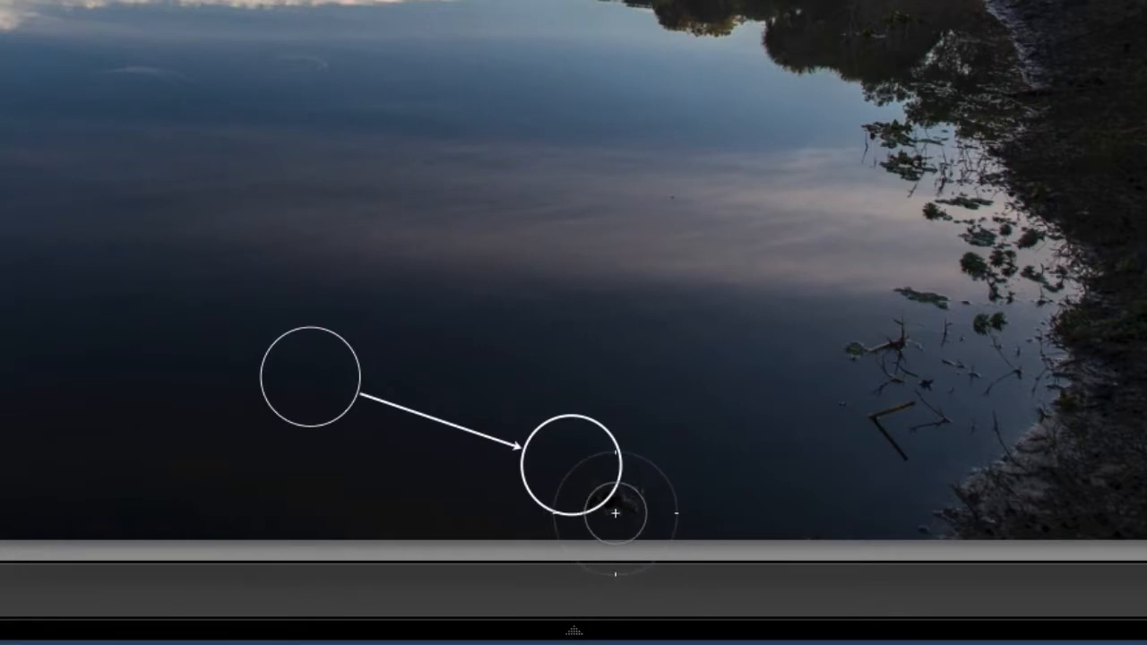
click(615, 513)
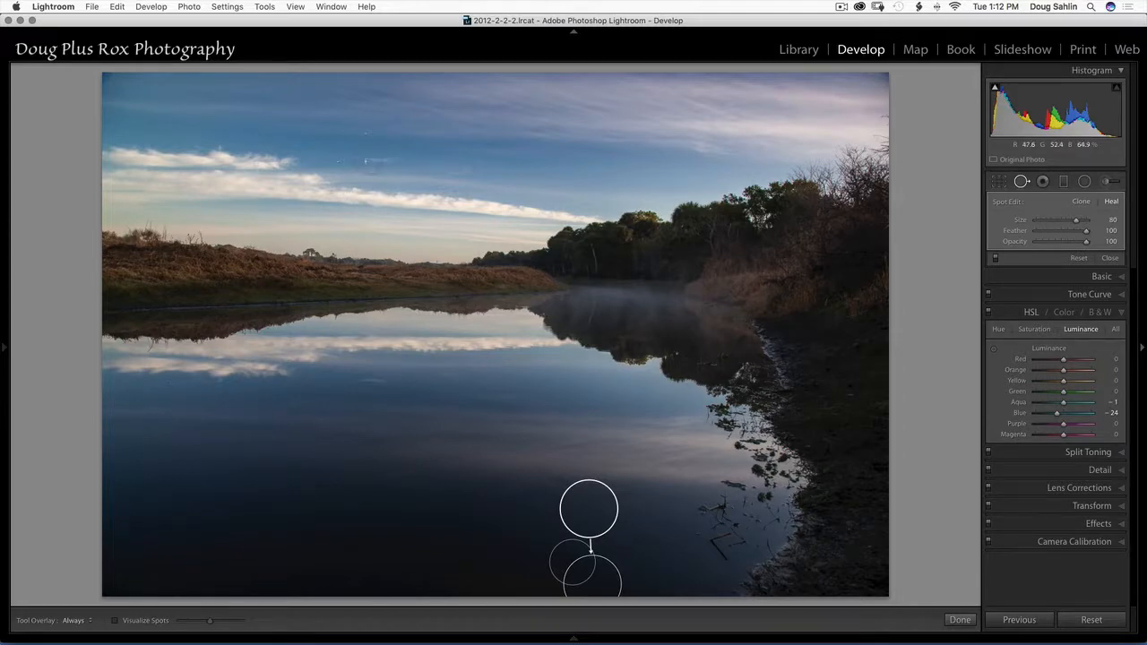
Step: Heal both thin cloud wisps in the sky at size 74 and feather 64, sampling the left one from clear sky up and to its right
click(395, 158)
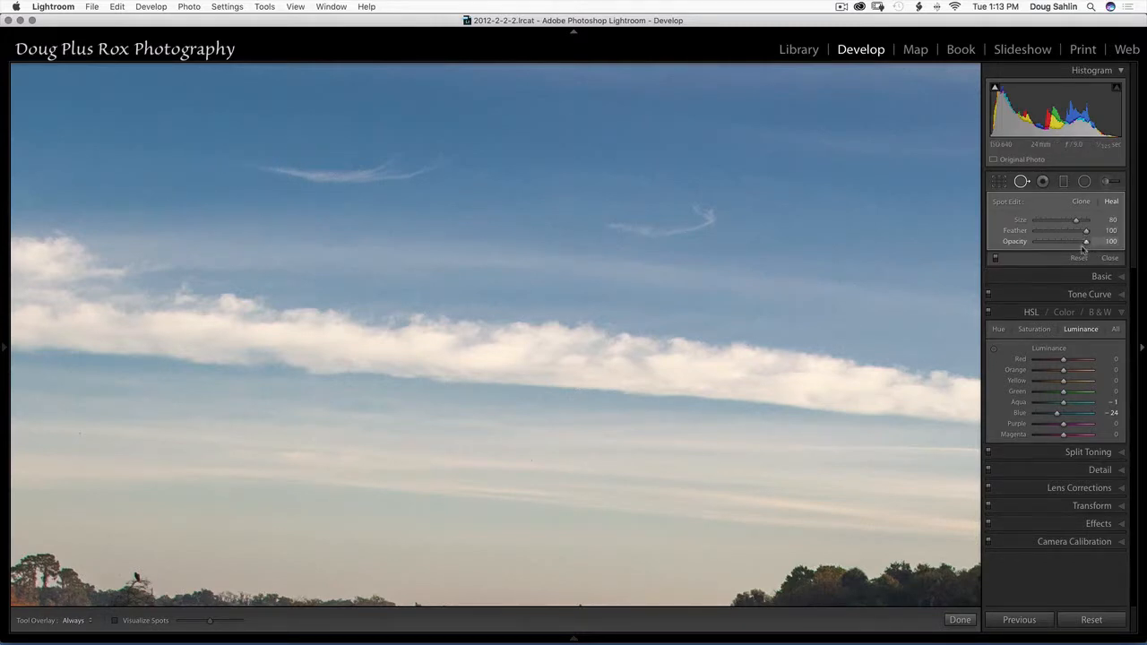
drag(1086, 234, 1067, 235)
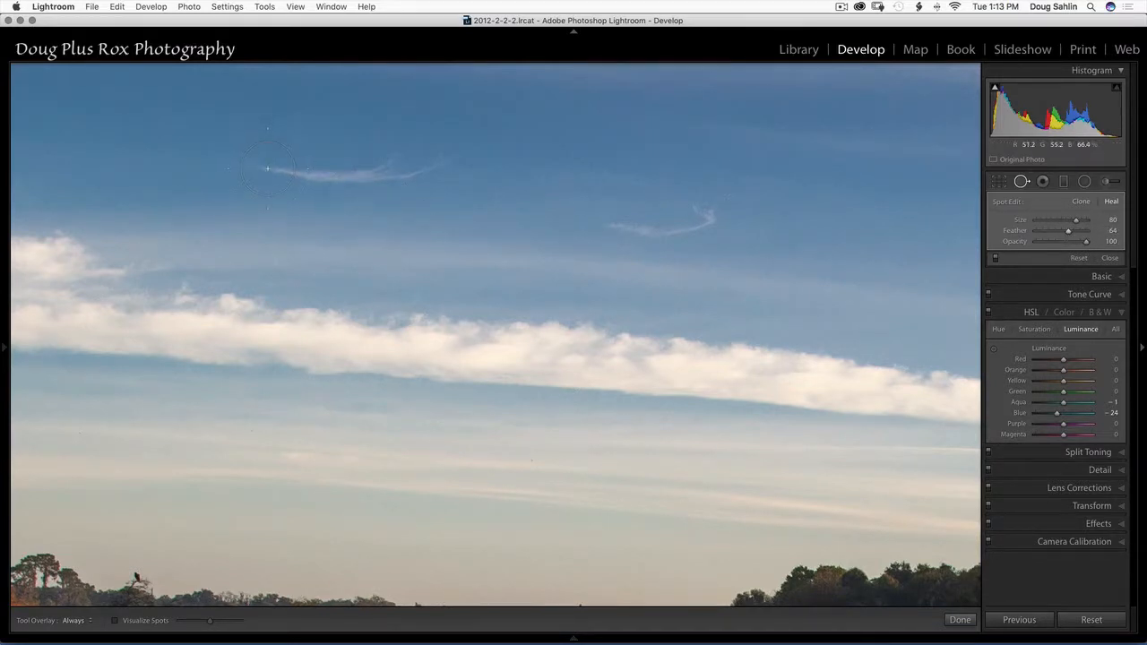
scroll(249, 165, down, 2)
mouse_move(251, 164)
mouse_down()
mouse_move(320, 171)
mouse_move(448, 153)
mouse_up()
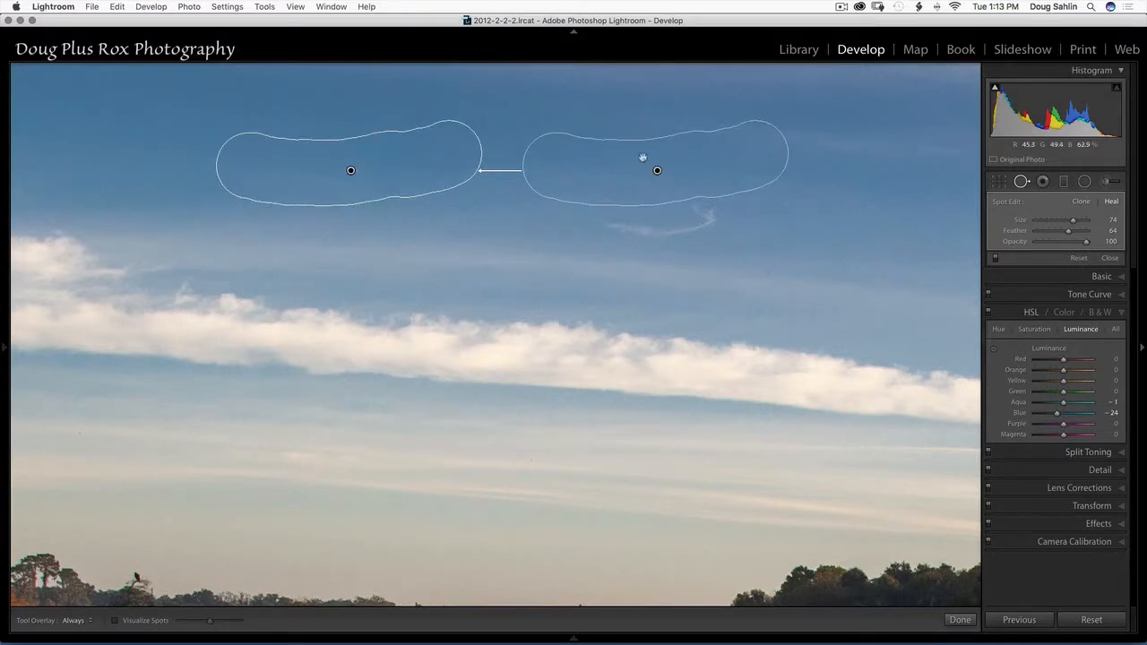
drag(706, 165, 708, 130)
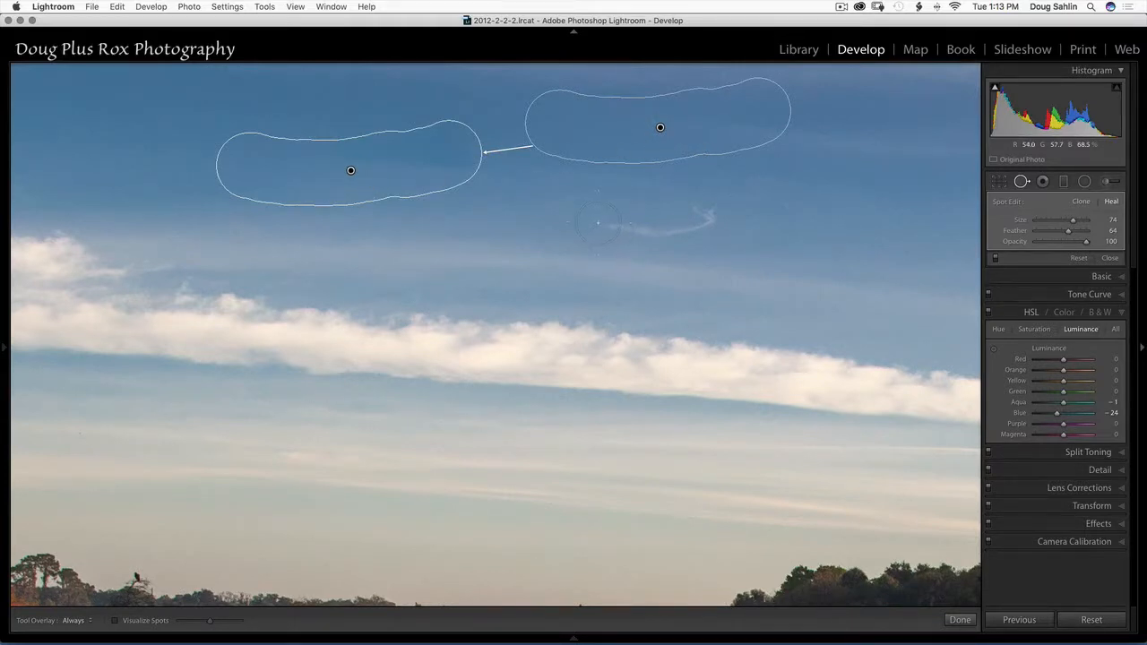
drag(595, 220, 695, 217)
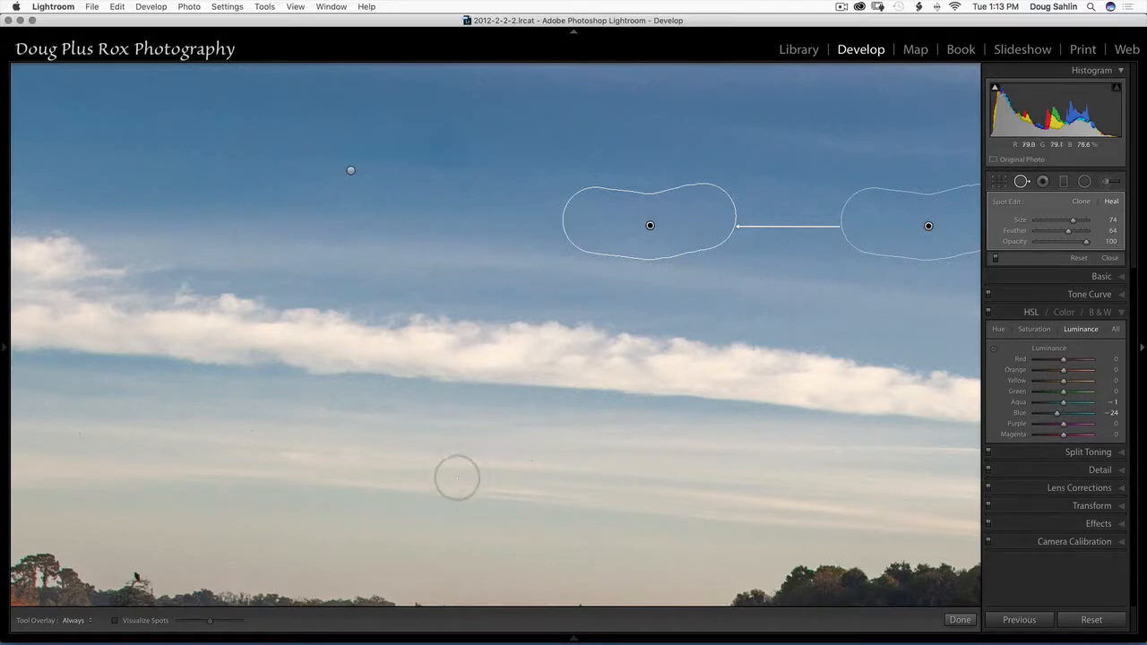
Step: Heal both wisp reflections in the water at size 55, sampling the left one from clean water below the right reflection
drag(459, 505, 508, 104)
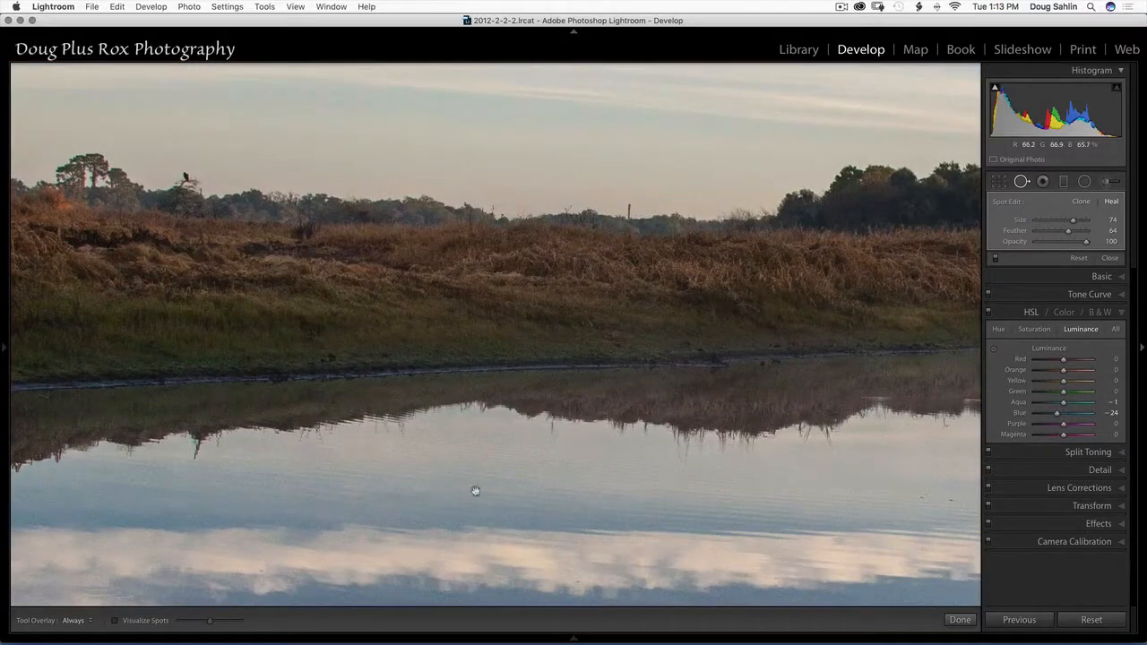
drag(474, 490, 542, 5)
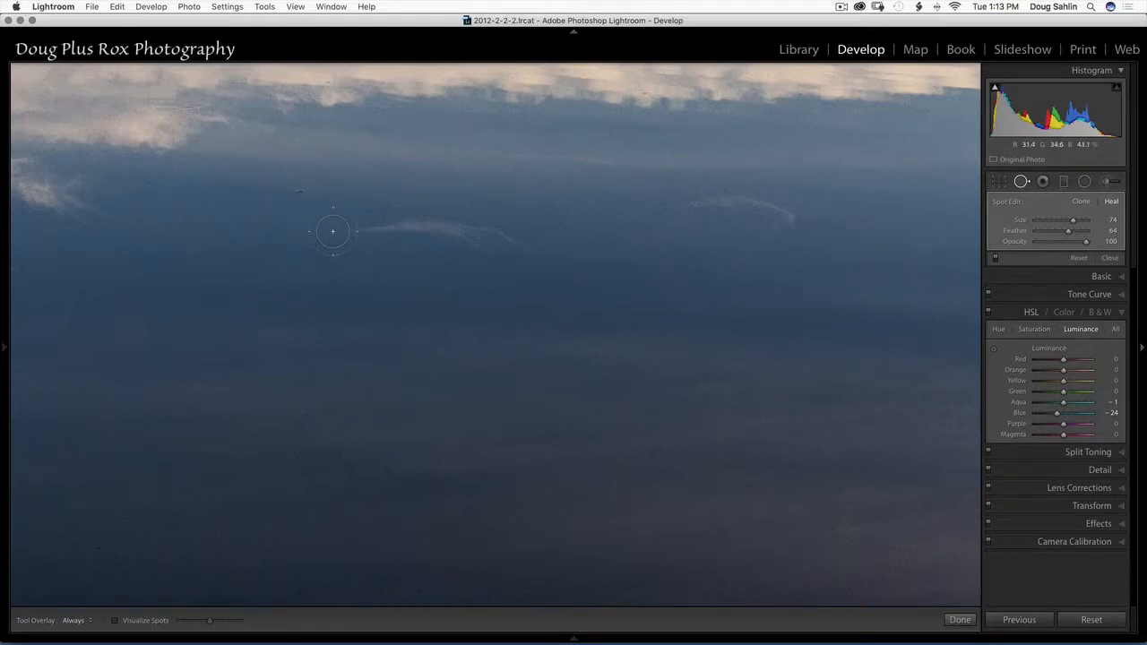
scroll(332, 231, down, 4)
mouse_move(332, 230)
mouse_down()
mouse_move(405, 220)
mouse_move(529, 253)
mouse_up()
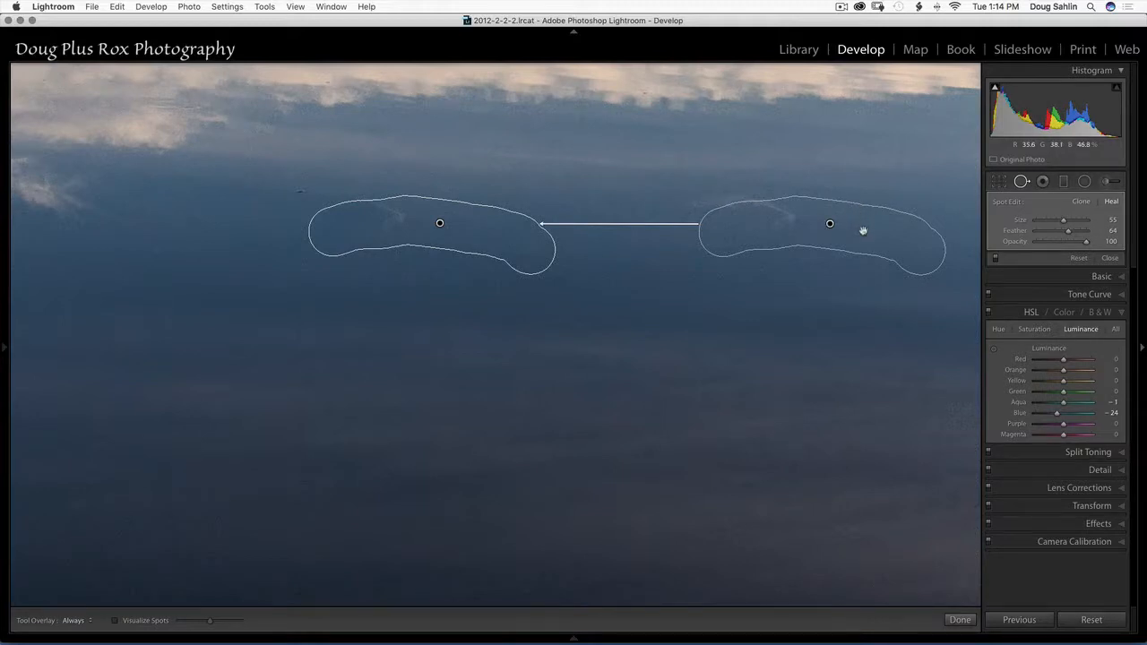
drag(866, 235, 856, 283)
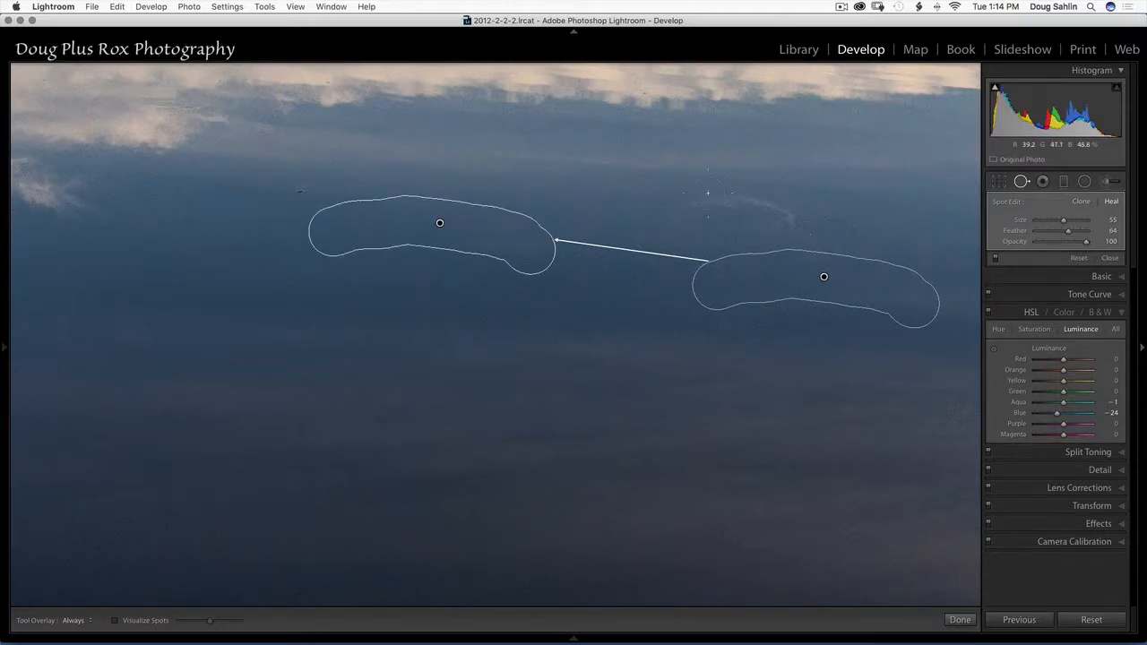
mouse_move(691, 207)
mouse_down()
mouse_move(755, 205)
mouse_move(780, 231)
mouse_up()
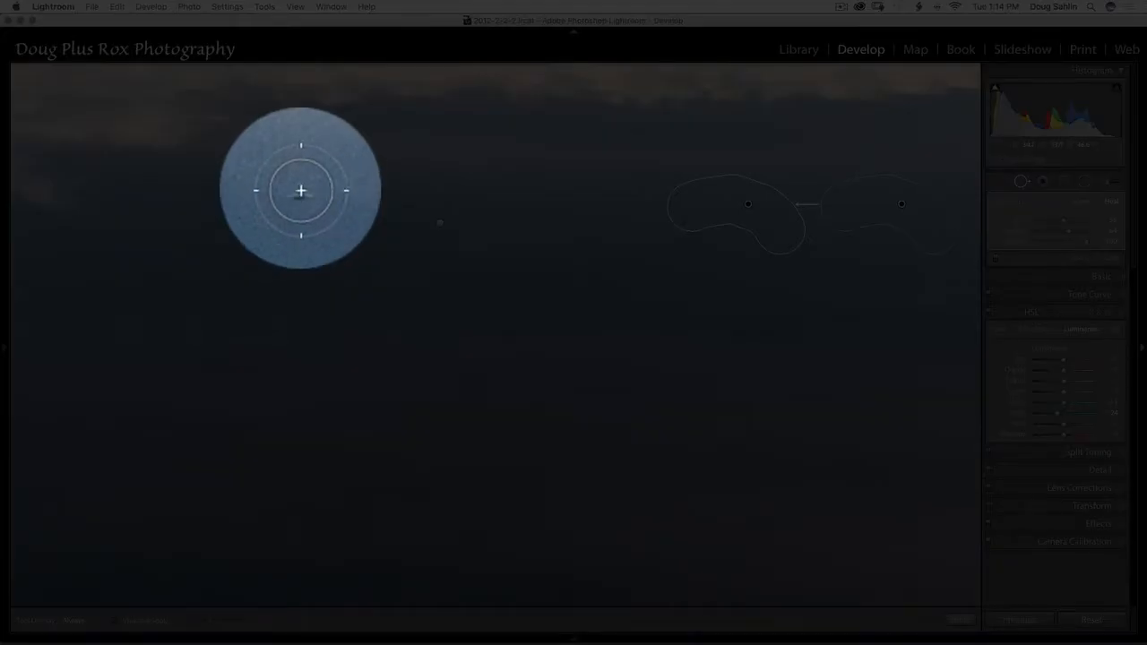
Step: Heal the small dark speck beside the left wisp reflection with a size 39 spot and return to the full photo
click(301, 191)
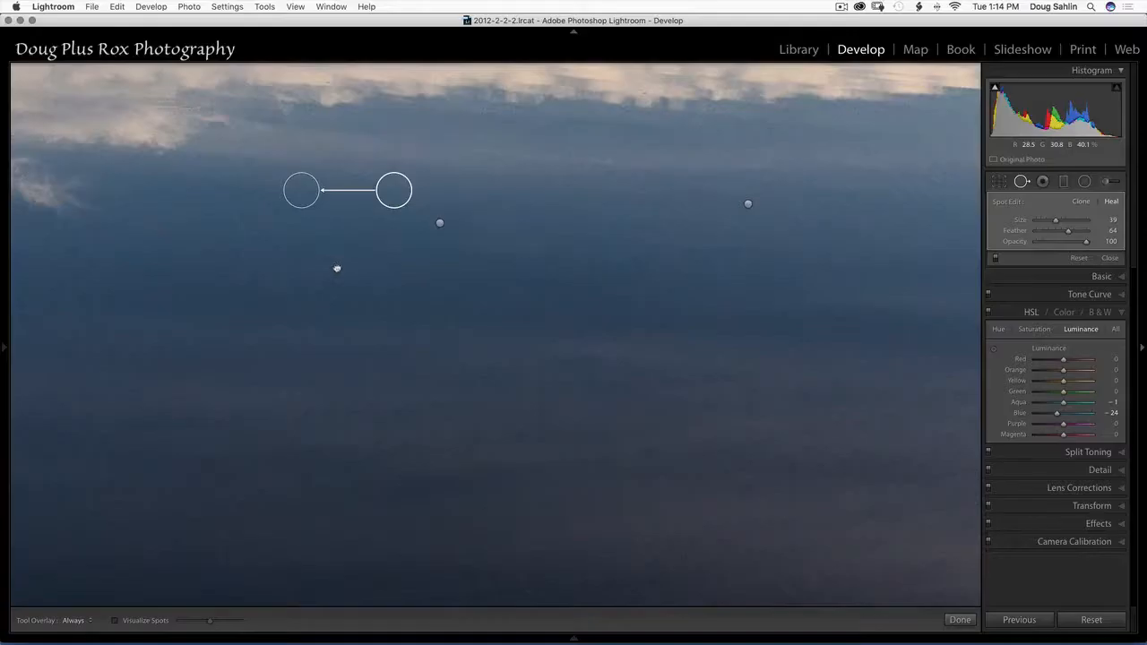
click(337, 268)
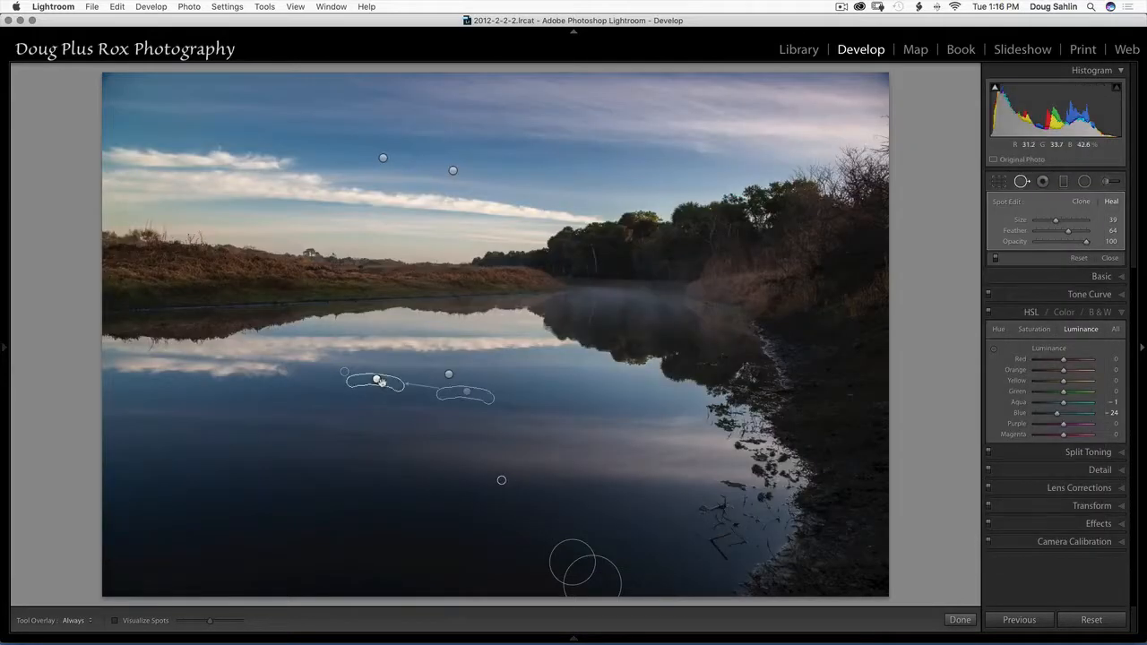
Step: Recheck the healing spots on the left reflection and sky wisp, and slightly shrink the first spot over the debris
click(376, 381)
click(562, 553)
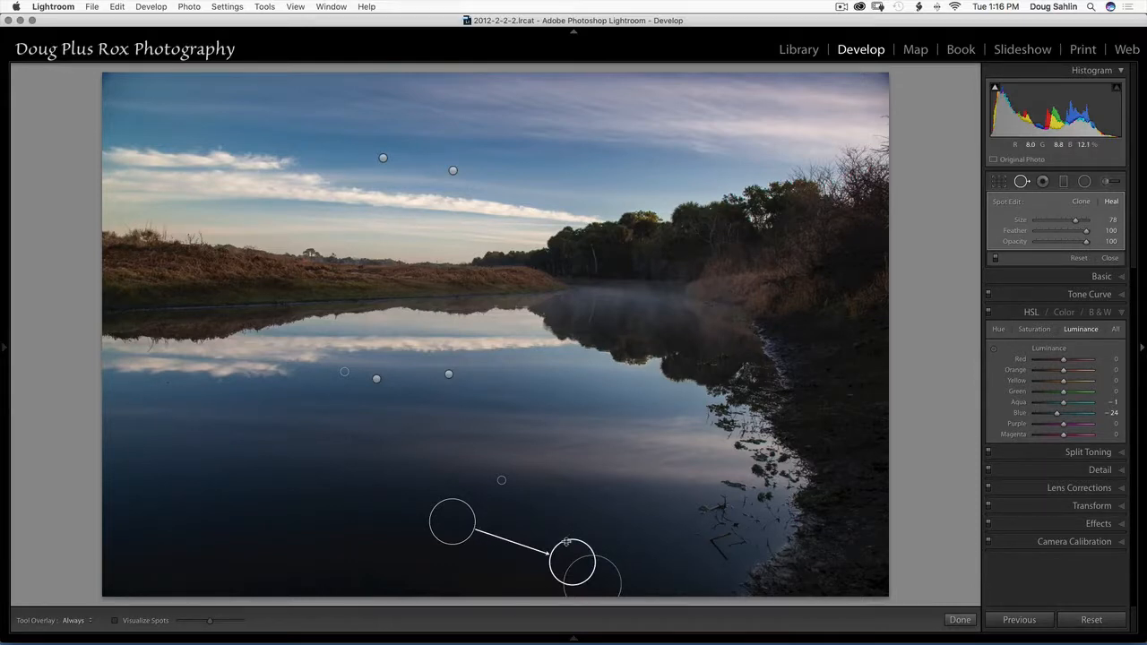
mouse_move(567, 541)
mouse_down()
mouse_move(568, 532)
mouse_move(576, 543)
mouse_up()
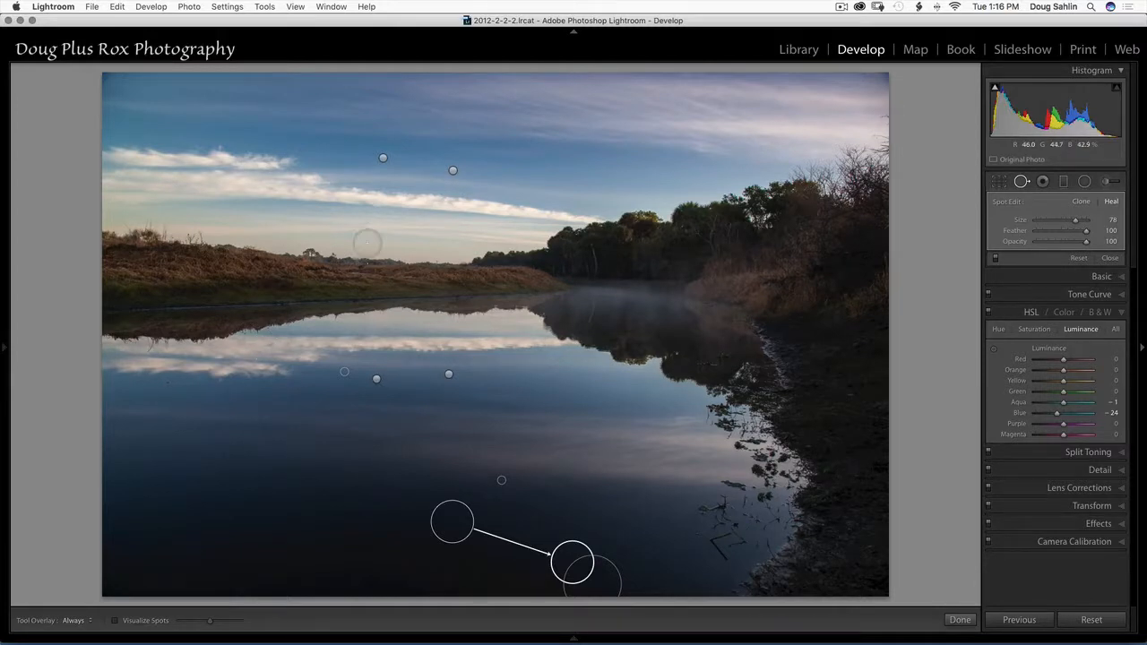
click(383, 158)
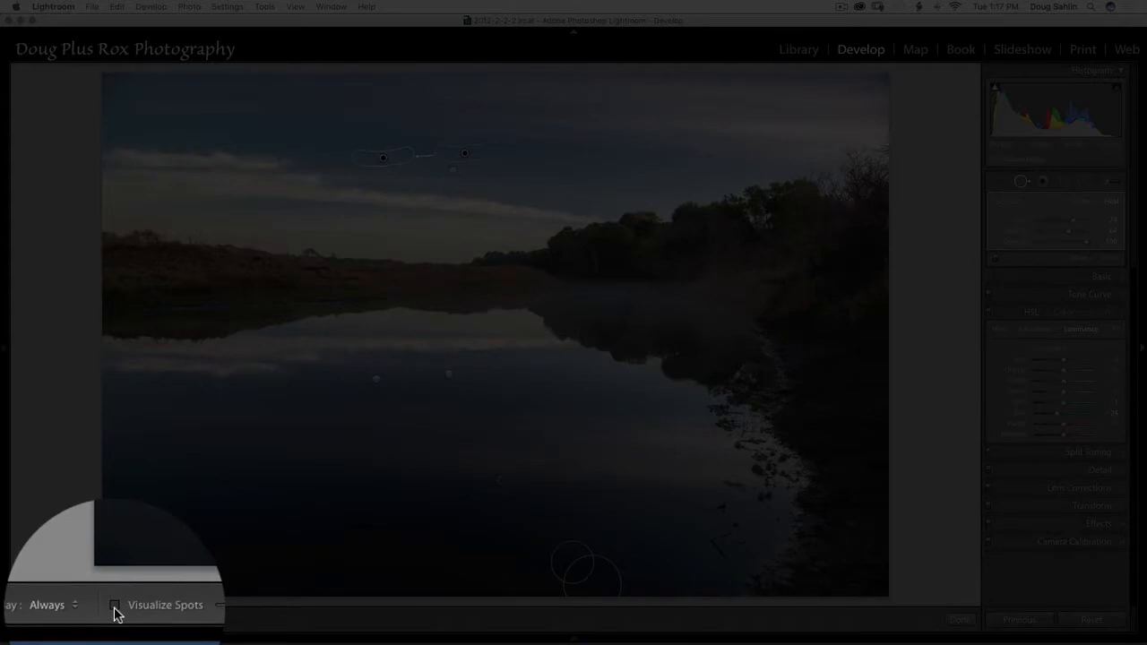
Step: Visualize spots at a slightly lower threshold and heal the four isolated bright specks in the water with size 76 spots
click(115, 609)
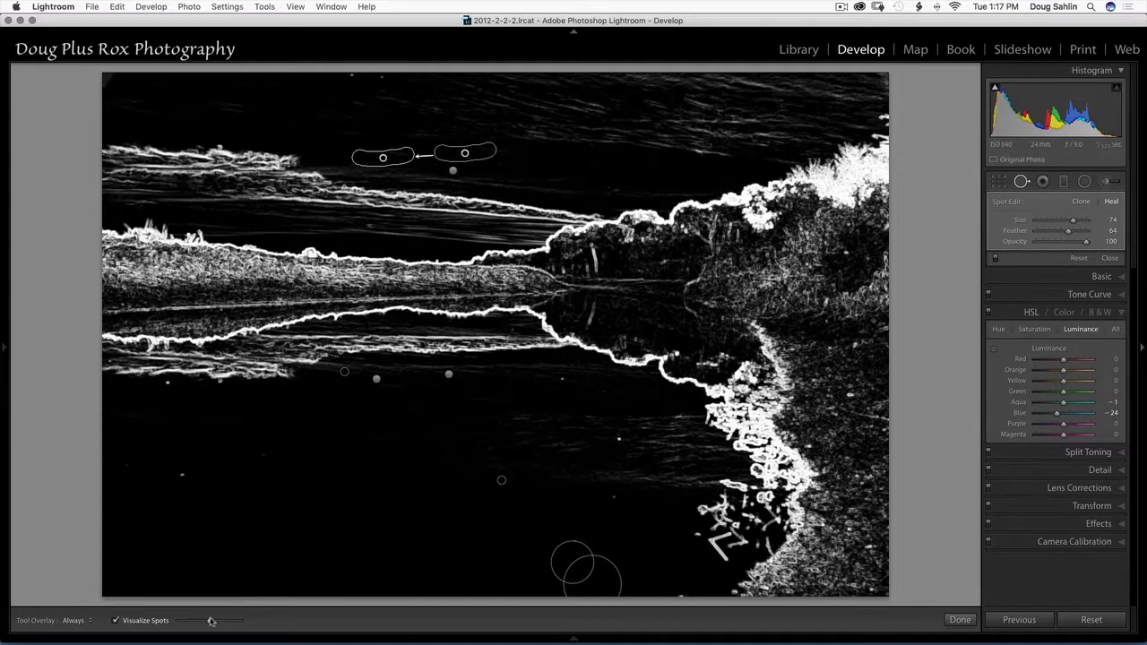
mouse_move(216, 621)
mouse_down()
mouse_move(235, 622)
mouse_move(198, 624)
mouse_move(210, 628)
mouse_up()
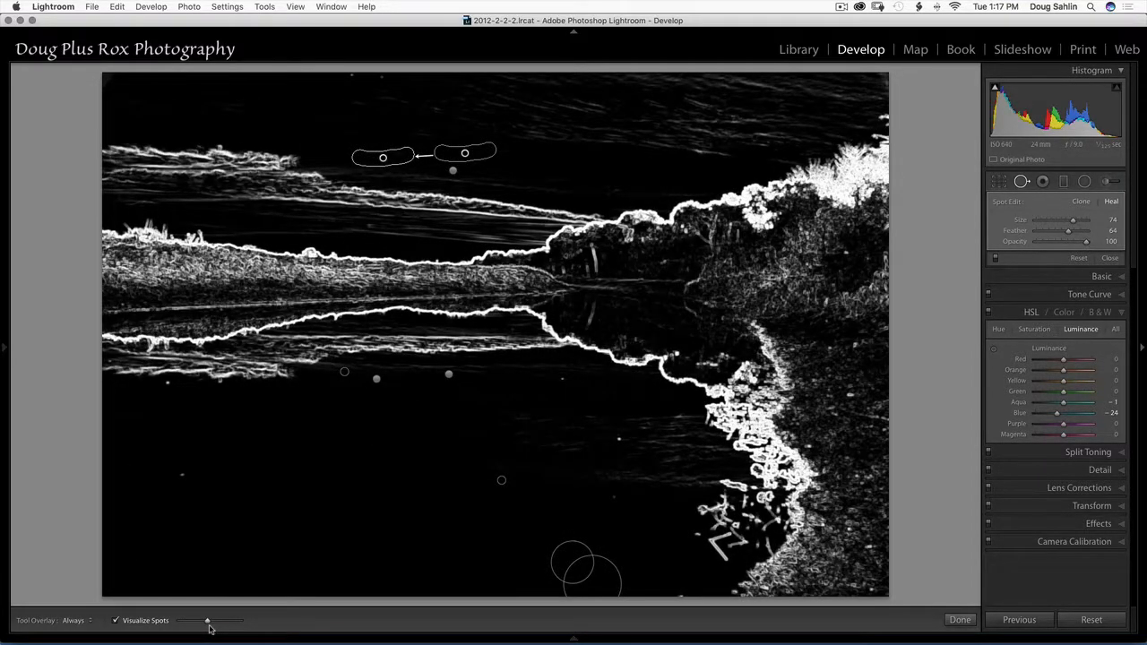
click(167, 383)
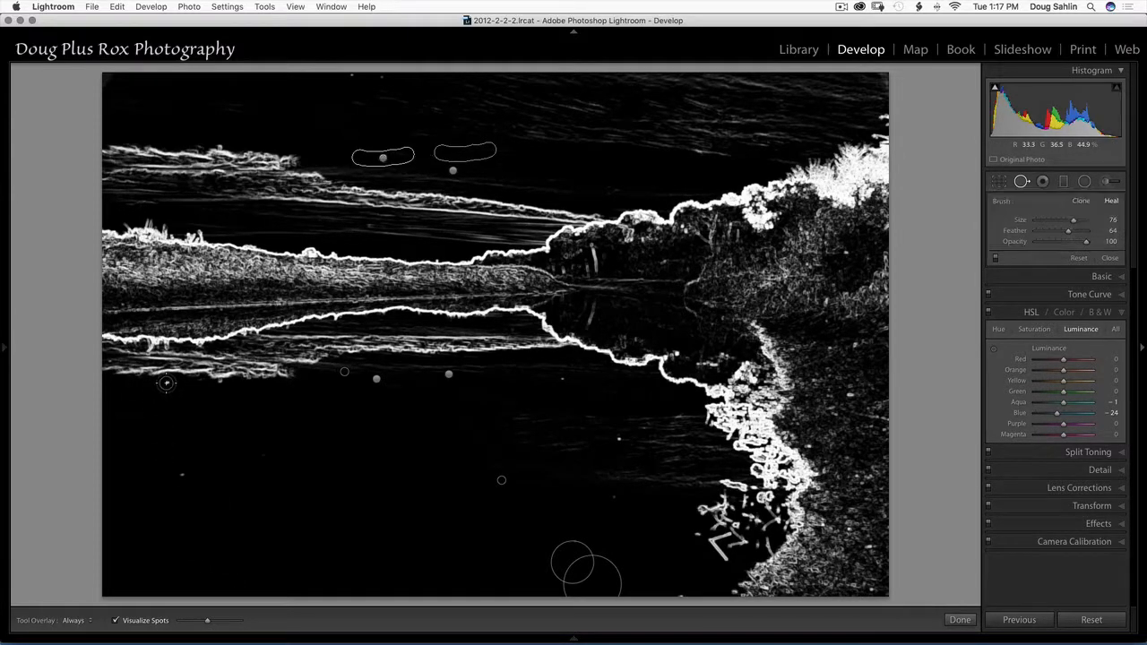
click(181, 473)
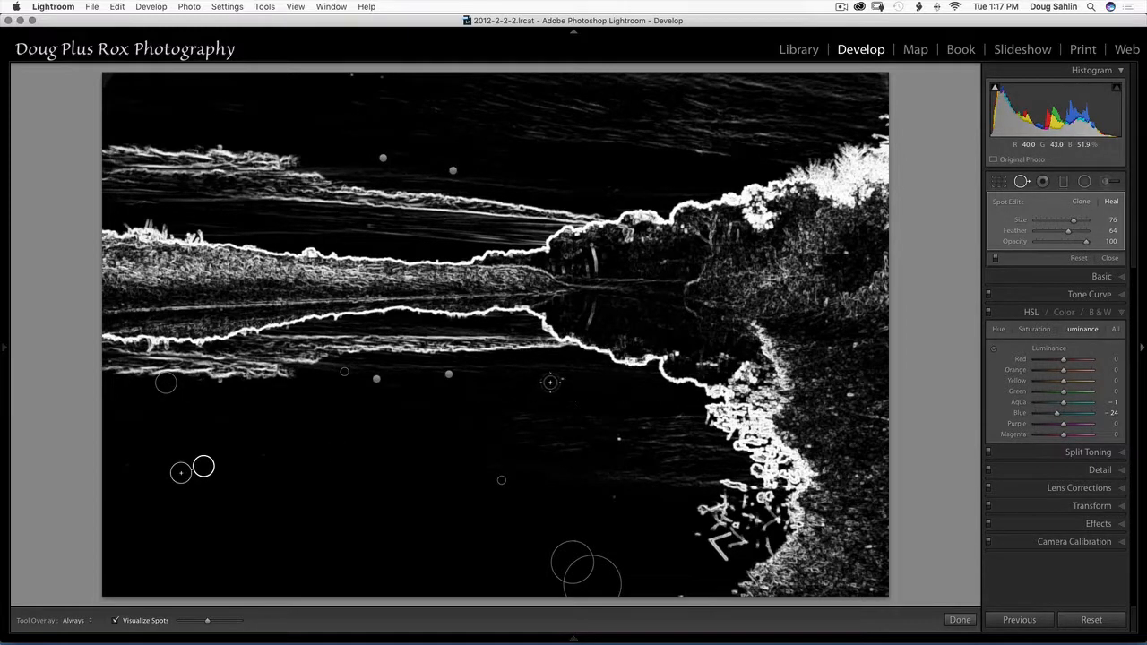
click(561, 378)
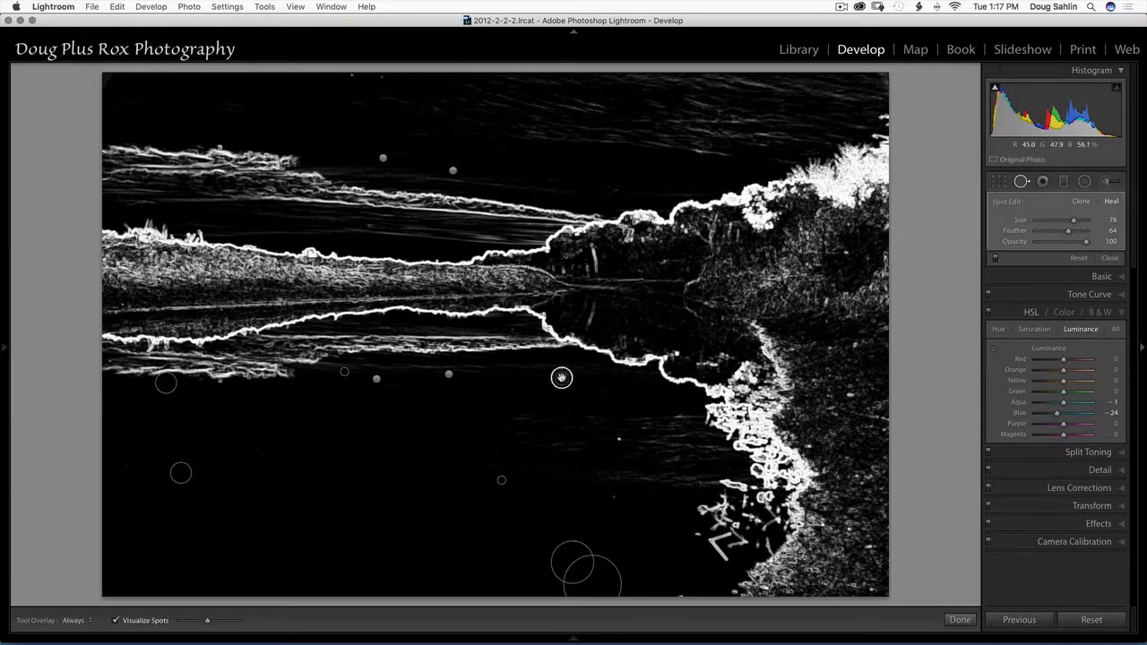
click(618, 438)
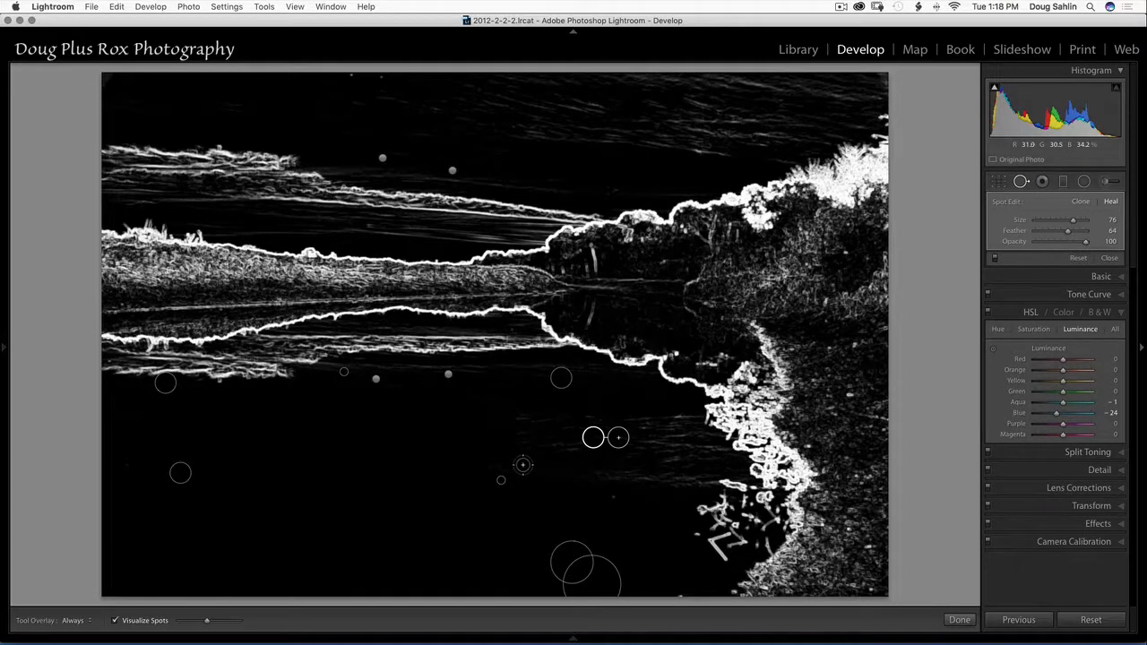
Step: Heal the speck at the water's lower edge from clean water up and to its left, then stop visualizing spots and close Spot Removal
click(681, 593)
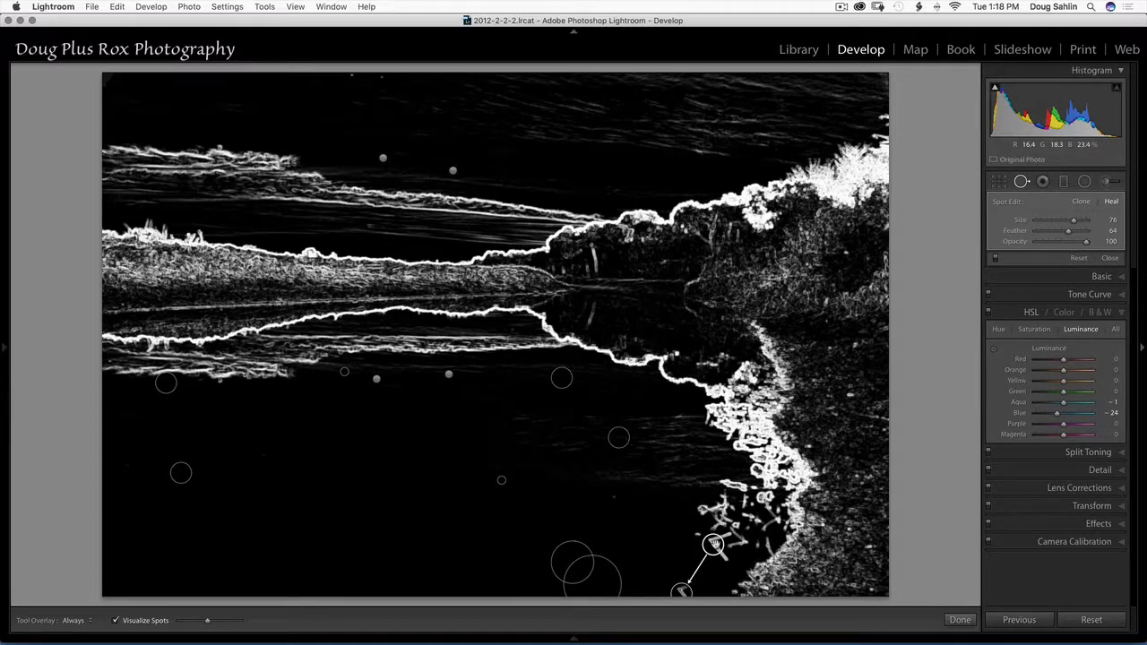
drag(714, 544, 651, 550)
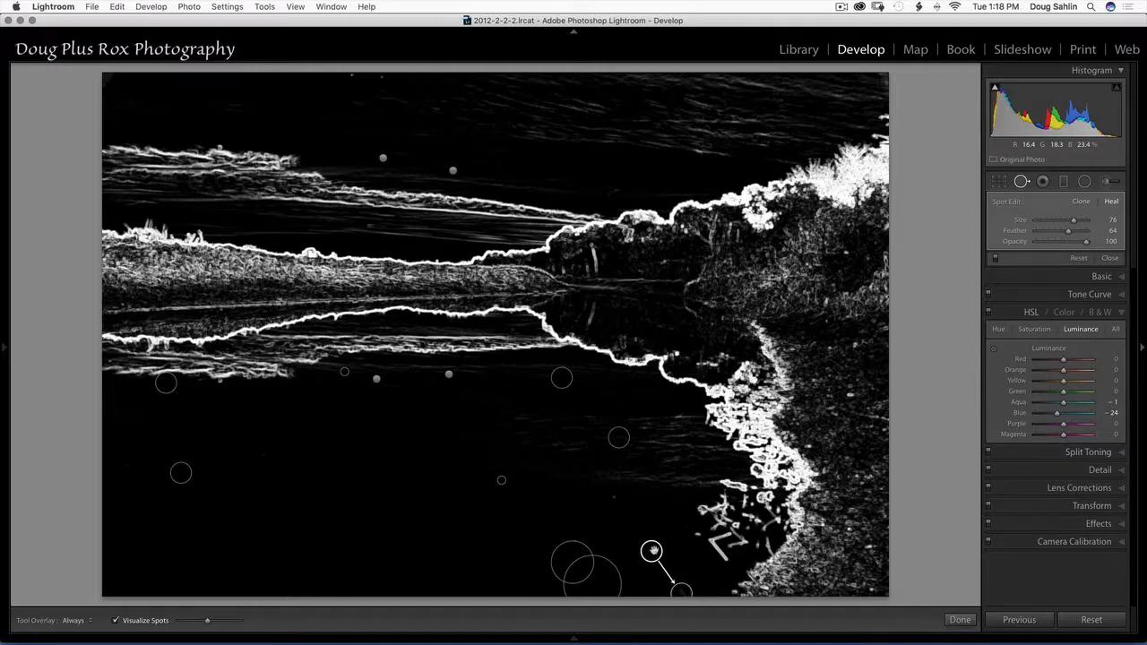
click(116, 620)
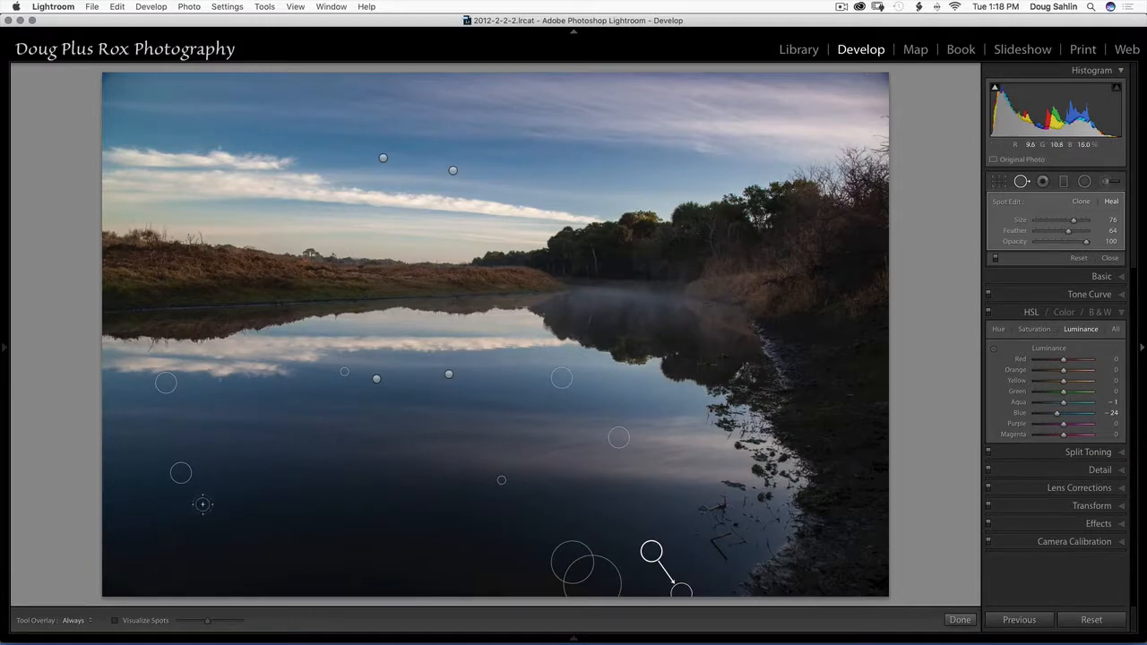
click(1111, 258)
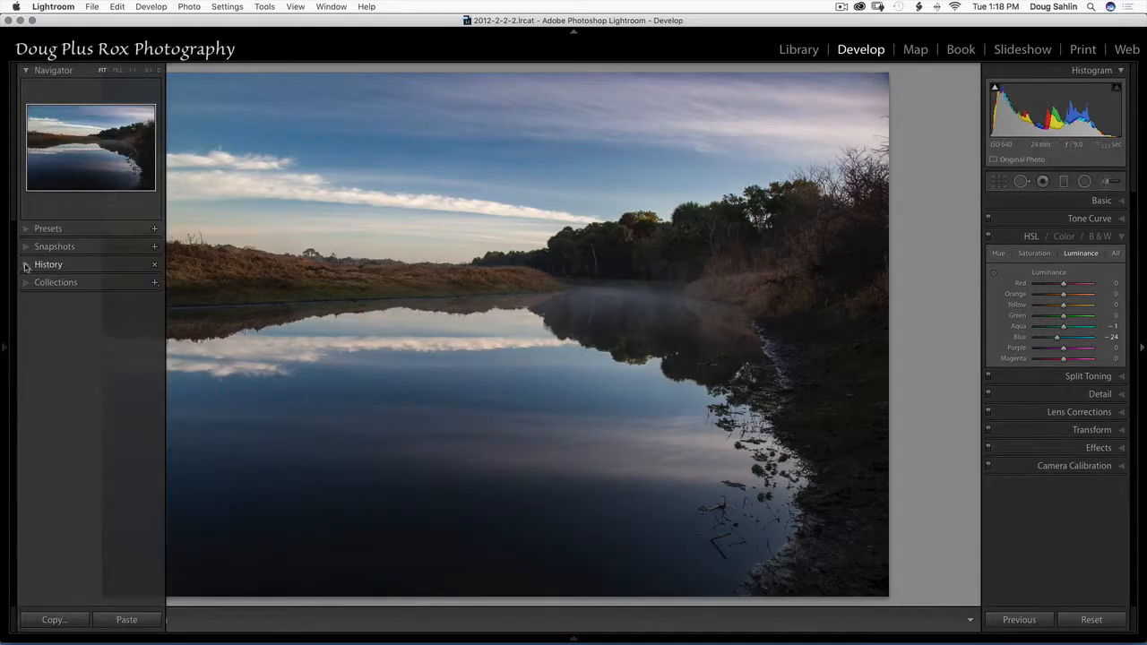
Step: Revert the photo to the Blue Luminance Shift history state to view it in full without the spot healing
click(26, 267)
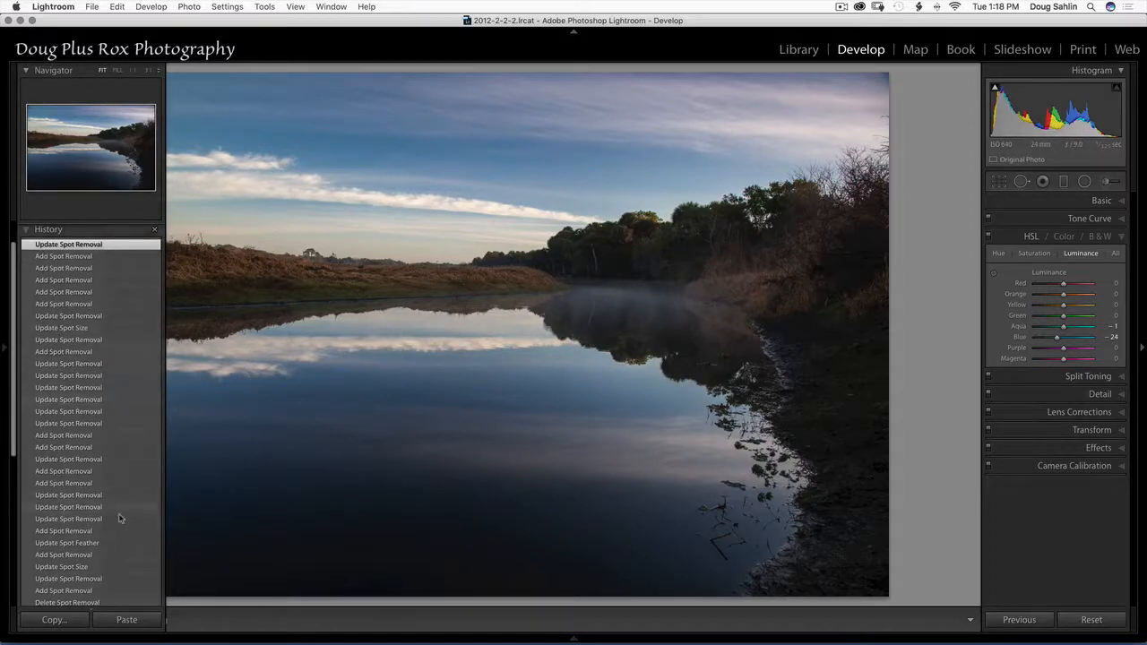
scroll(95, 518, down, 3)
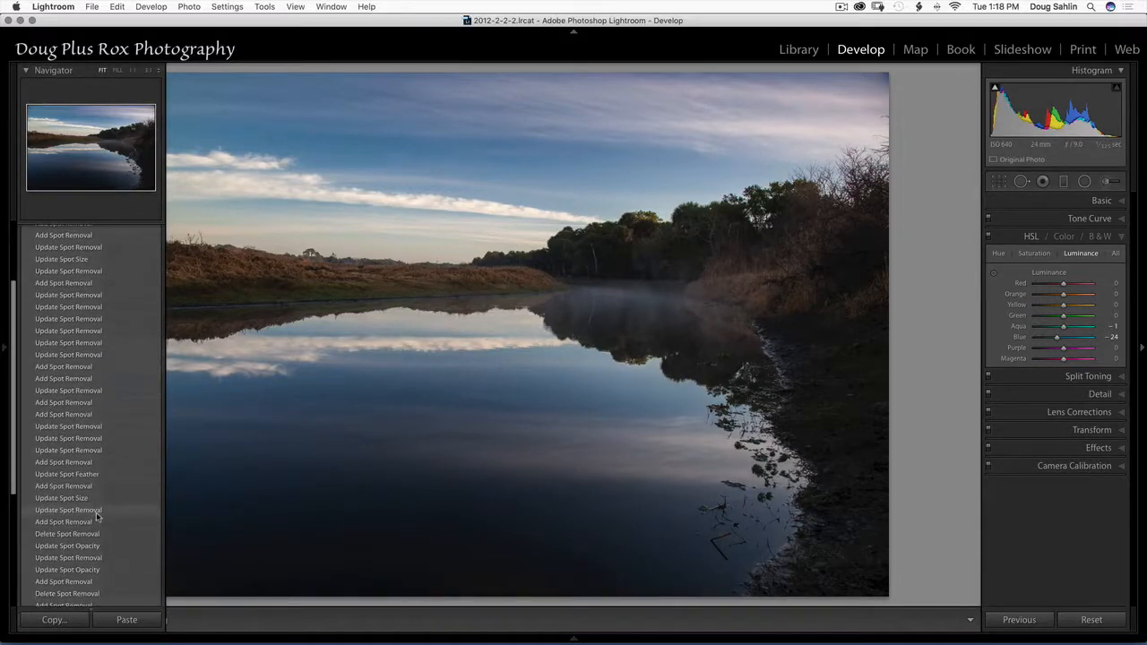
scroll(97, 517, down, 5)
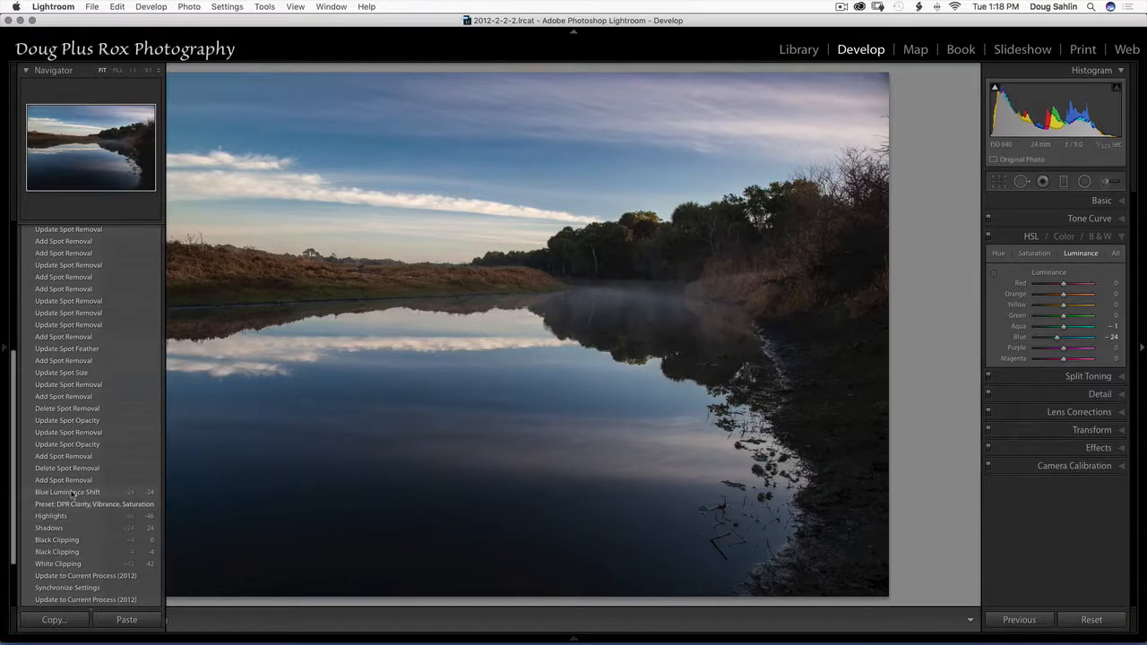
click(72, 493)
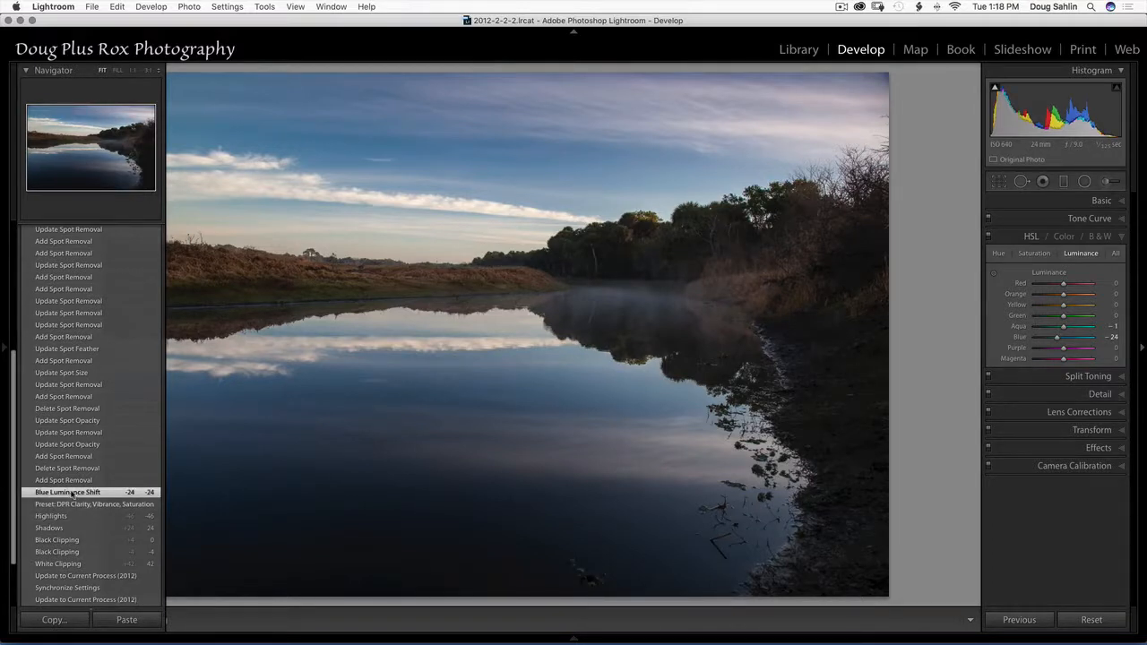
key(F7)
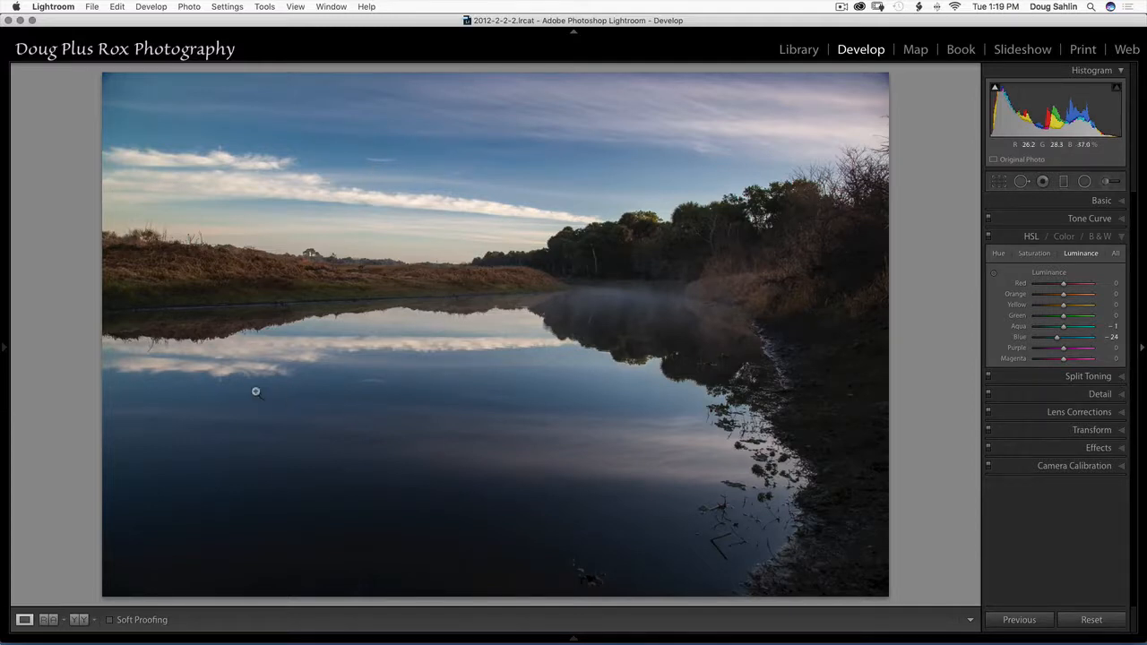
Step: Restore the healed photo from the Update Spot Removal history state above the Blue Luminance Shift entry
mouse_move(2, 345)
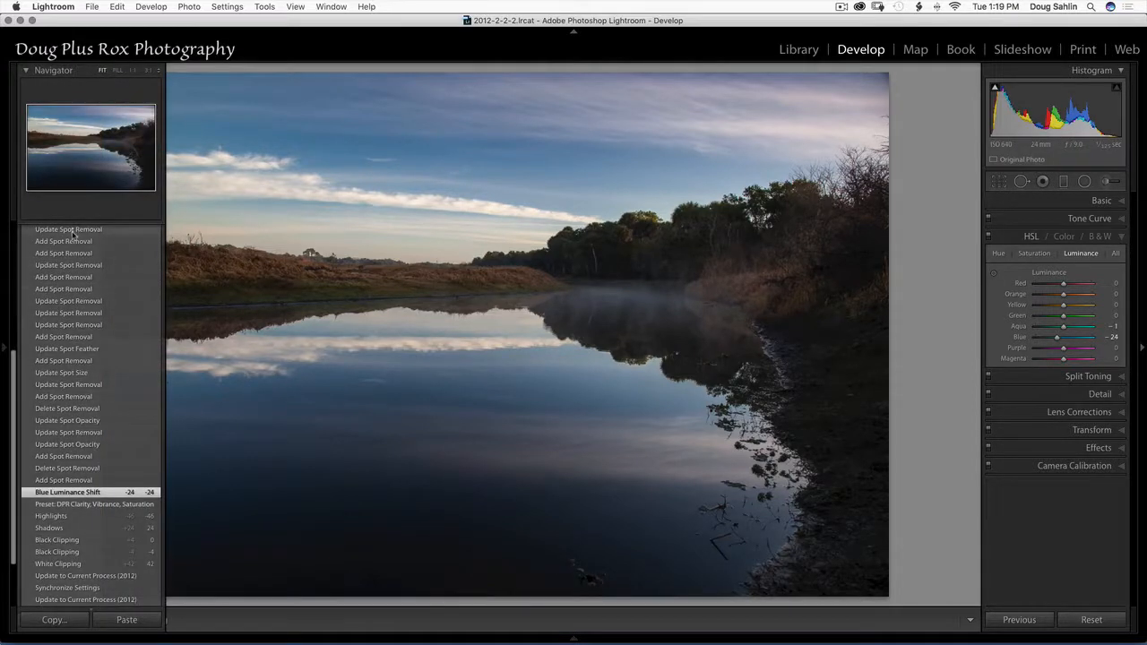
scroll(71, 236, up, 1)
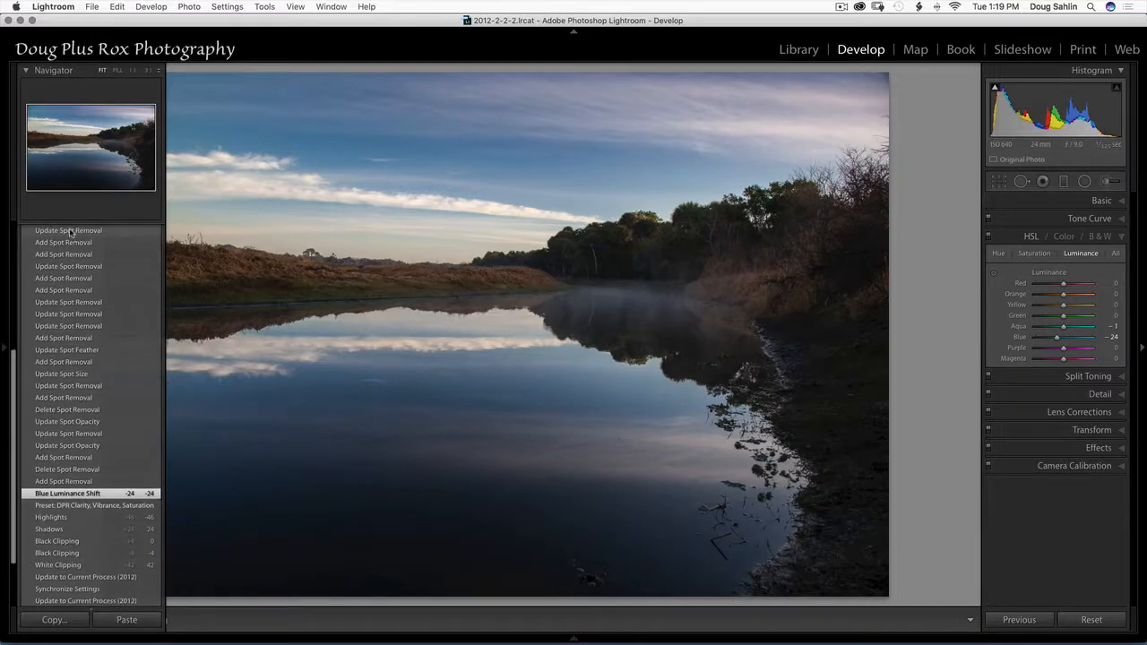
click(69, 231)
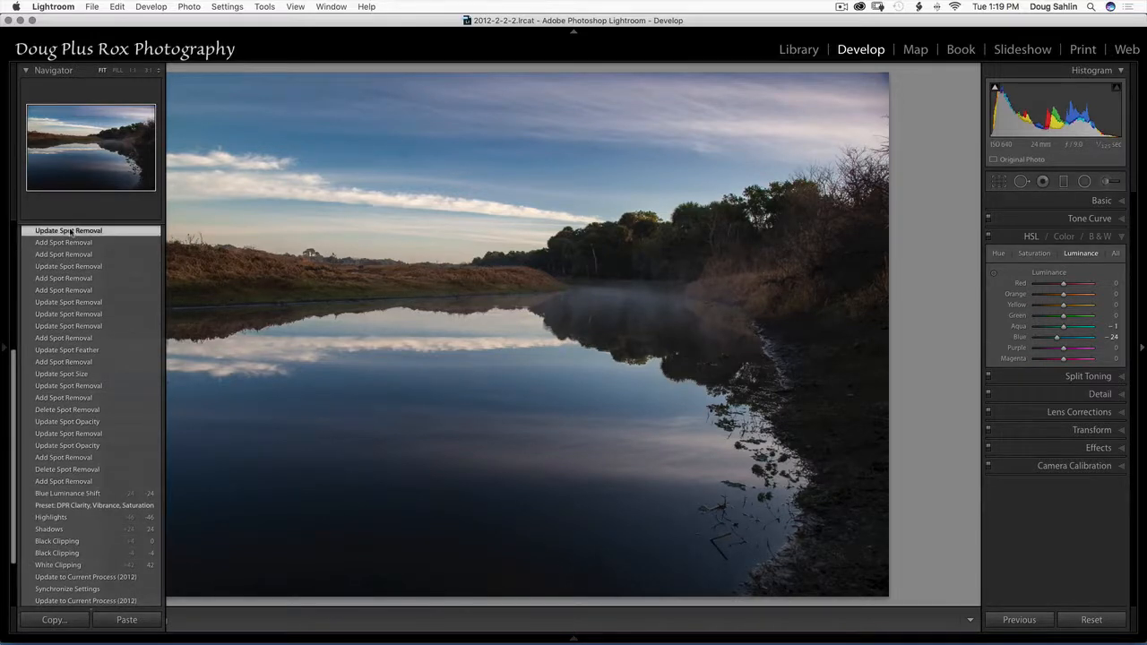